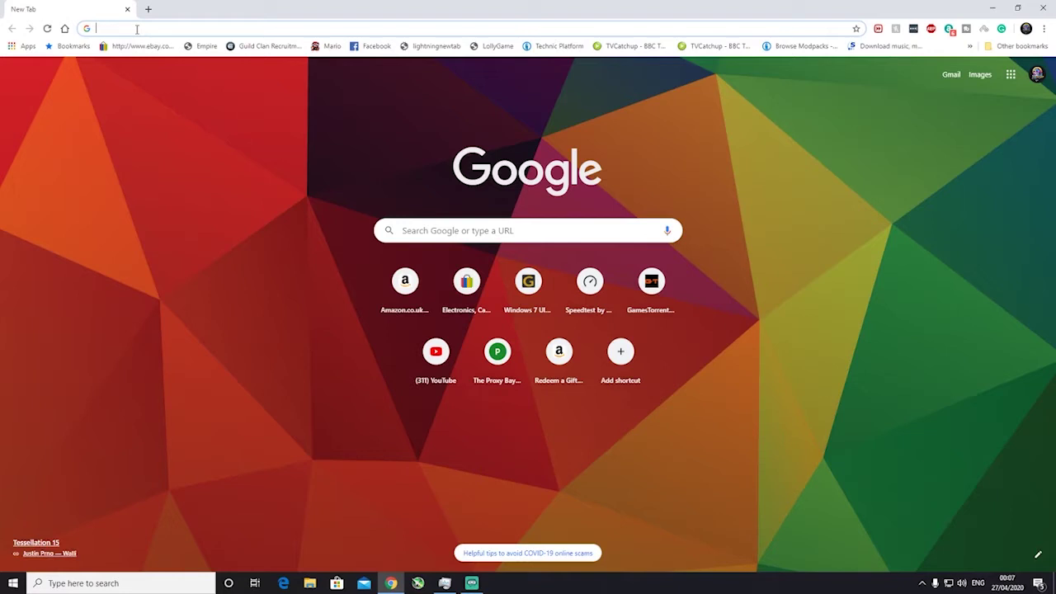
# Load the MineOS web interface at 192.168.1.225:8443 in Chrome
pyautogui.click(137, 30)
pyautogui.write('192.1')
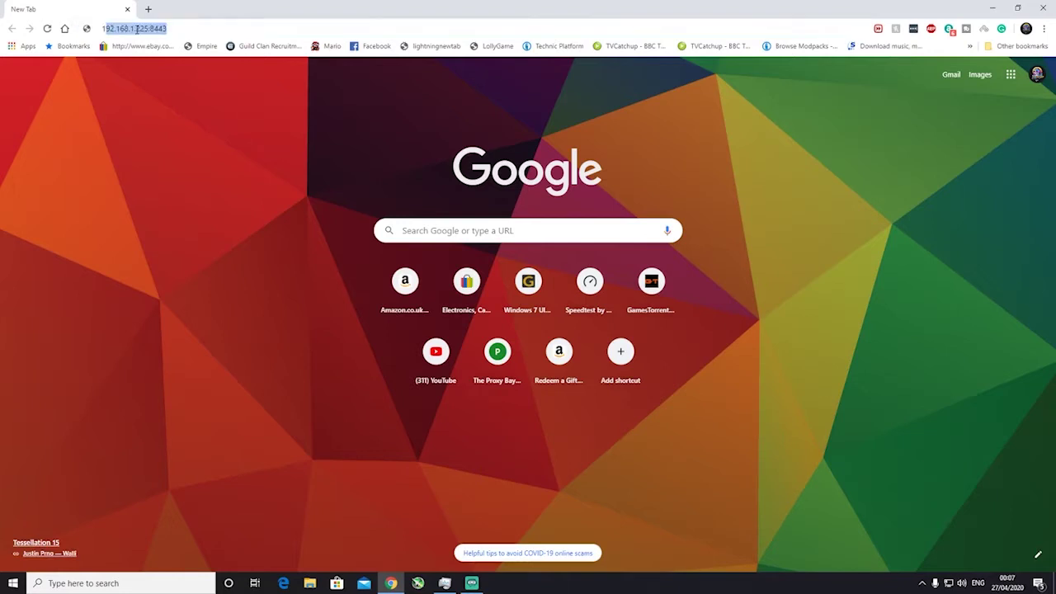
pyautogui.write('6')
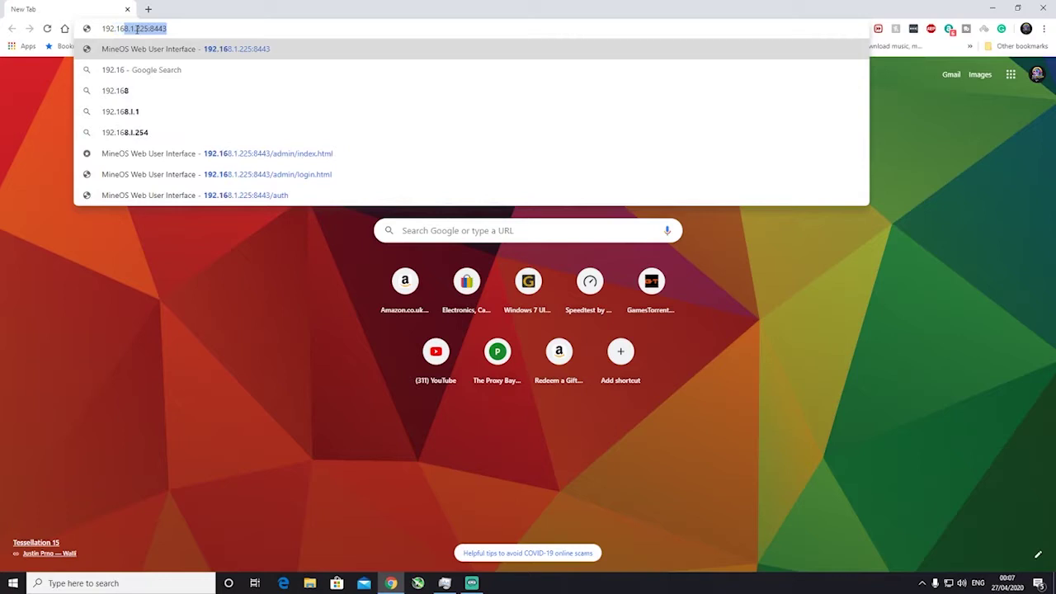
pyautogui.write('8.1.')
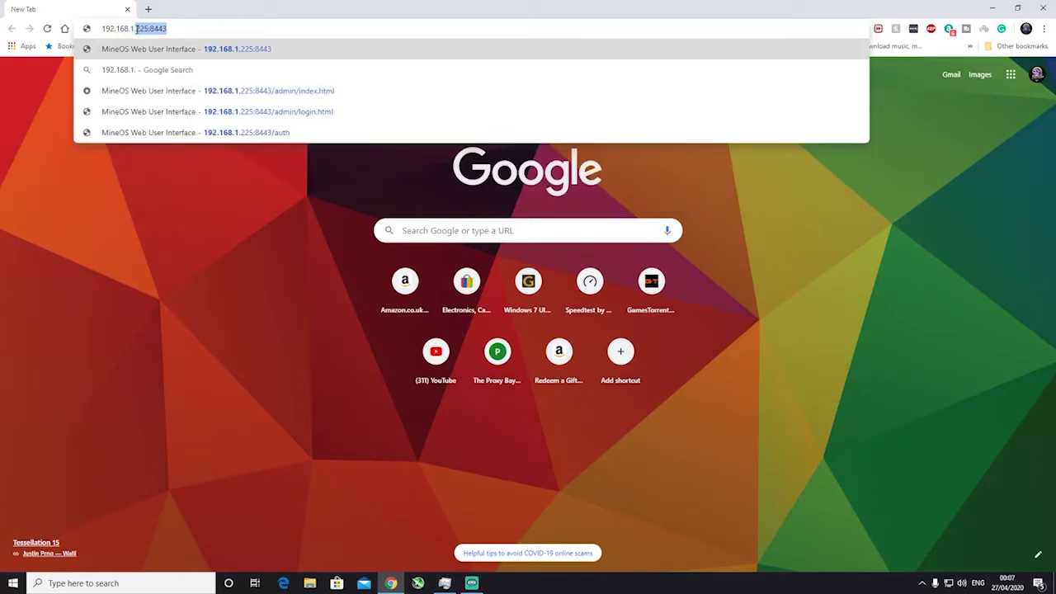
pyautogui.write('225:')
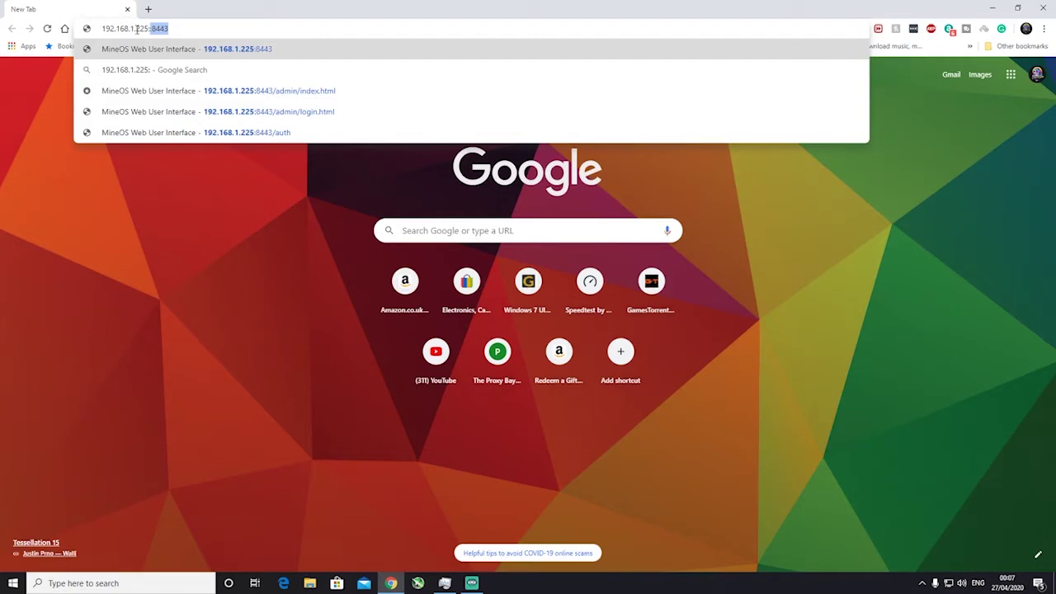
pyautogui.write('8443')
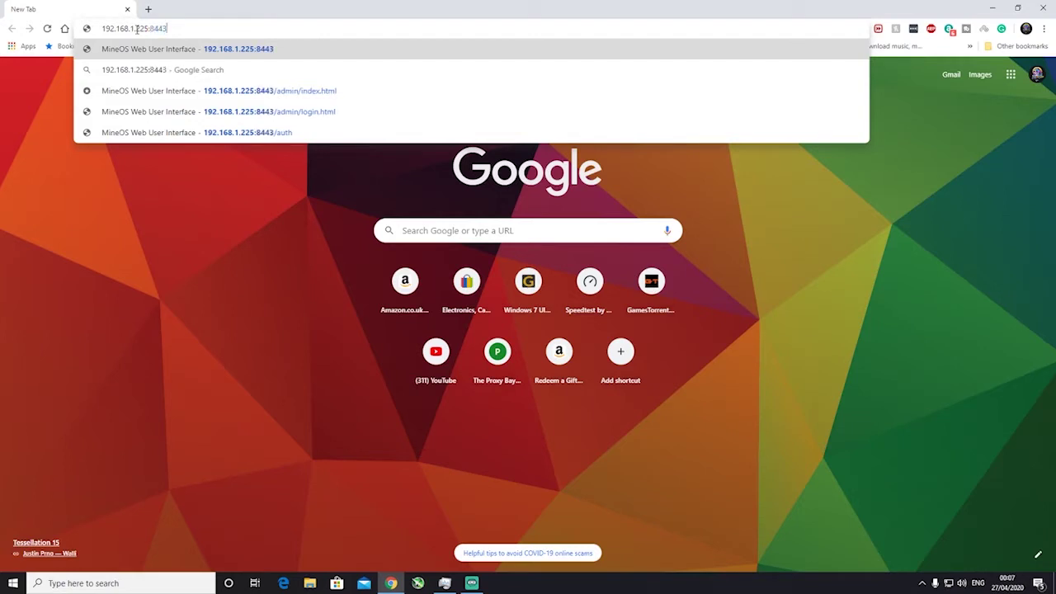
pyautogui.press('Return')
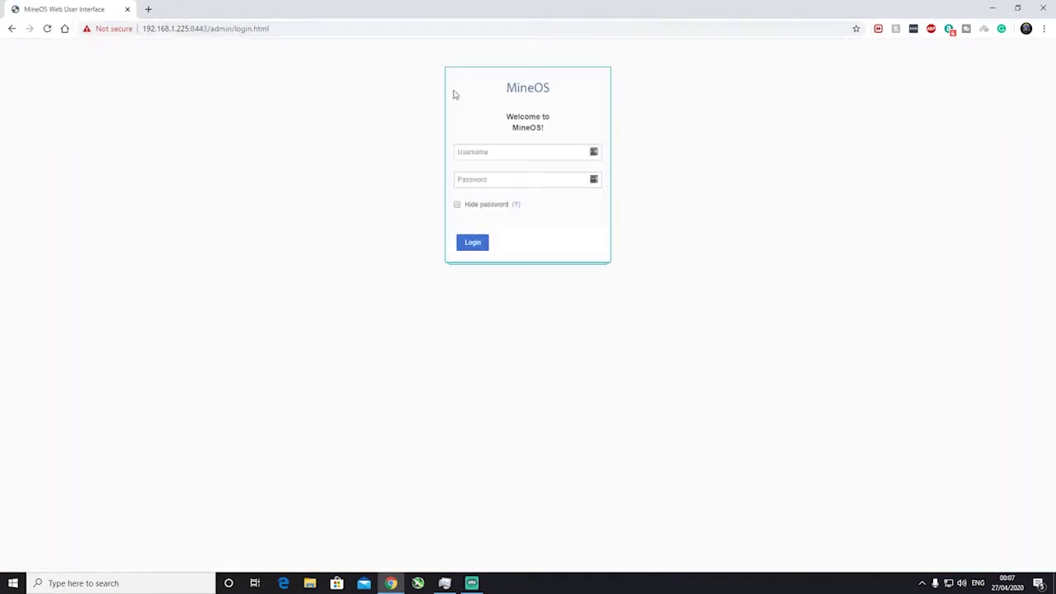
# Log in with the saved username and password, then list the import archives, showing CrazyCraft4.zip
pyautogui.click(494, 157)
pyautogui.click(497, 175)
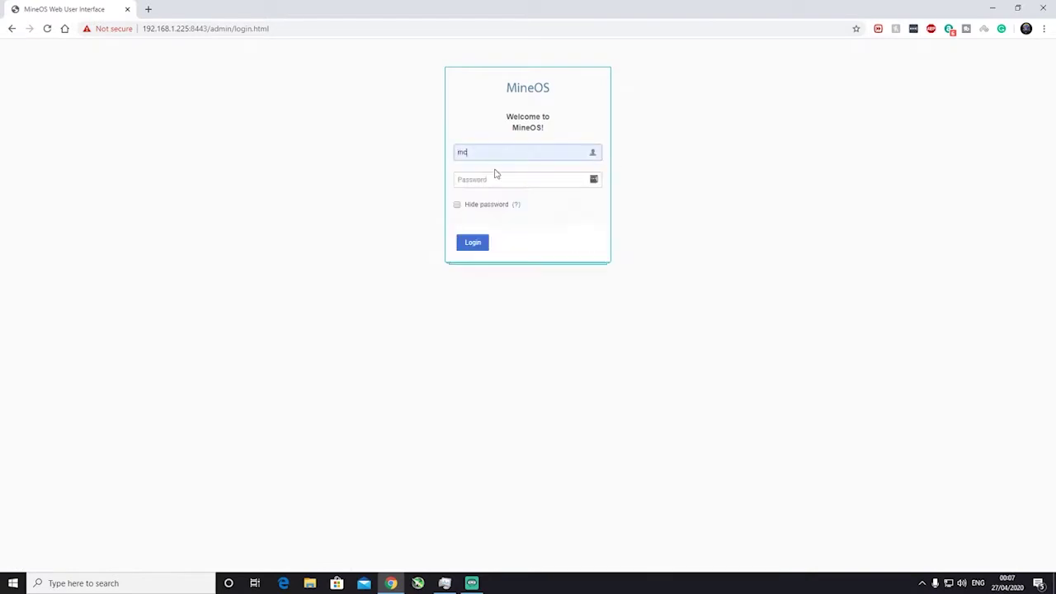
pyautogui.click(471, 186)
pyautogui.click(457, 204)
pyautogui.write('•')
pyautogui.press('Return')
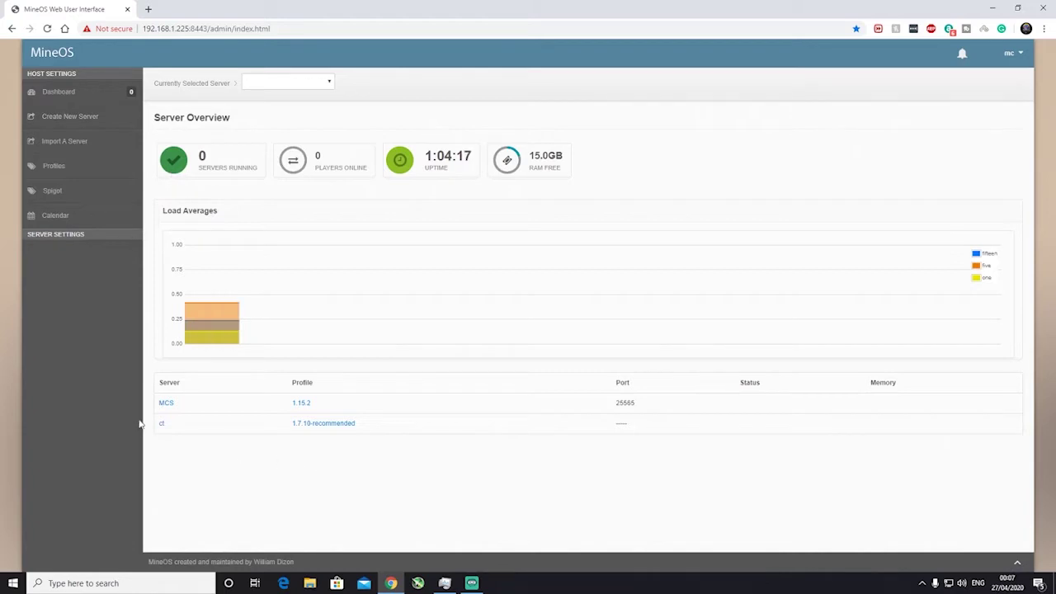
pyautogui.click(68, 144)
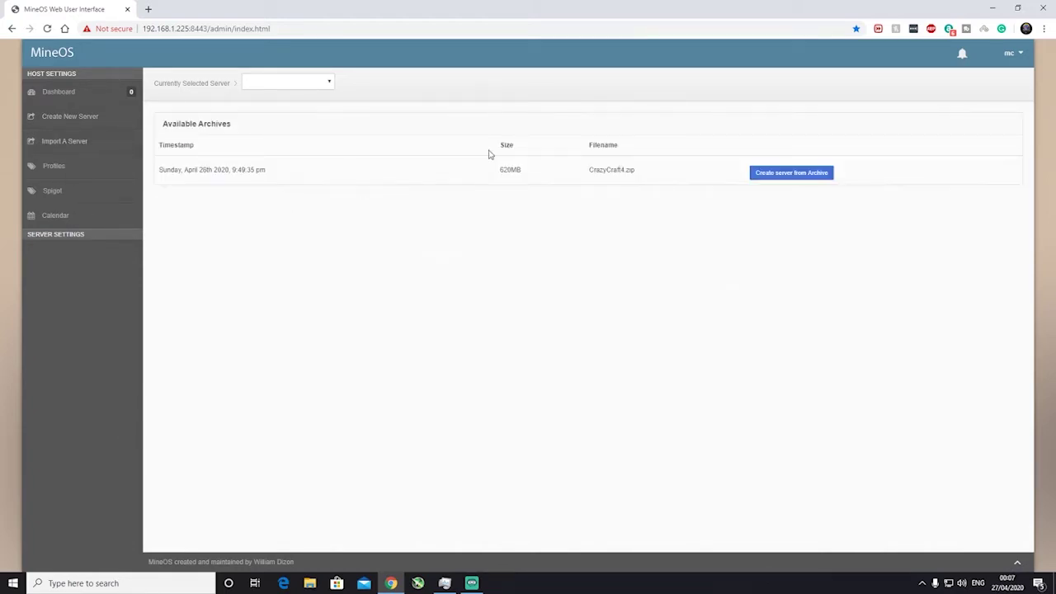
pyautogui.moveTo(590, 171); pyautogui.dragTo(648, 173)
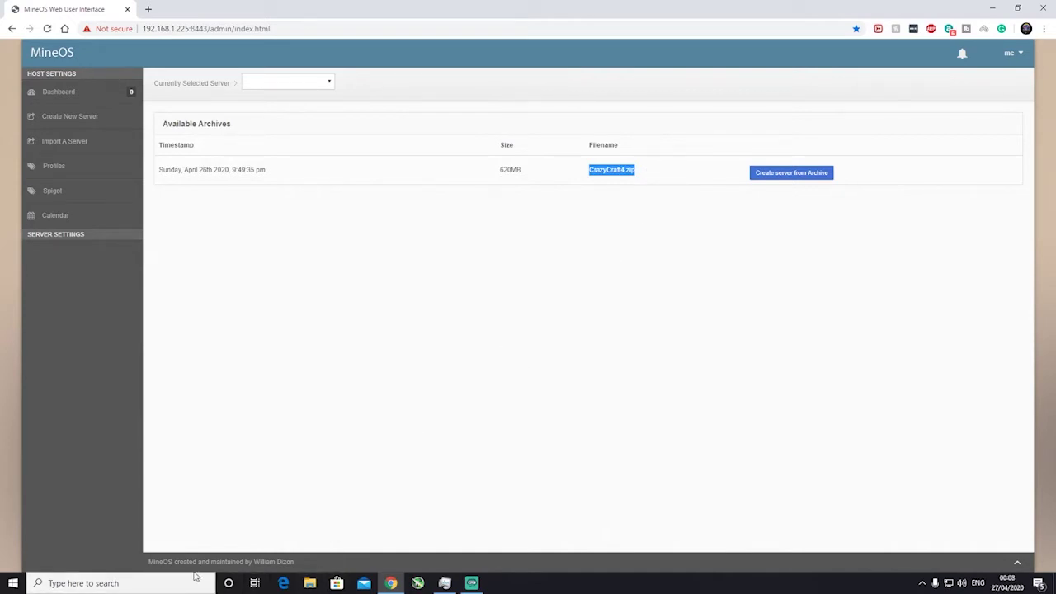
# Launch FileZilla from Windows search
pyautogui.click(139, 583)
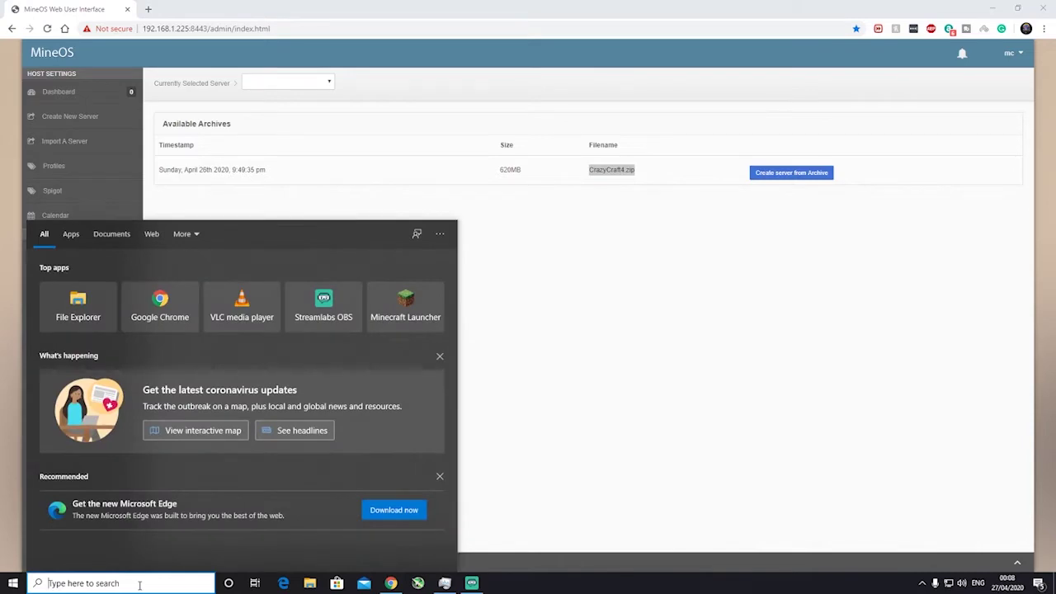
pyautogui.write('fi')
pyautogui.press('Return')
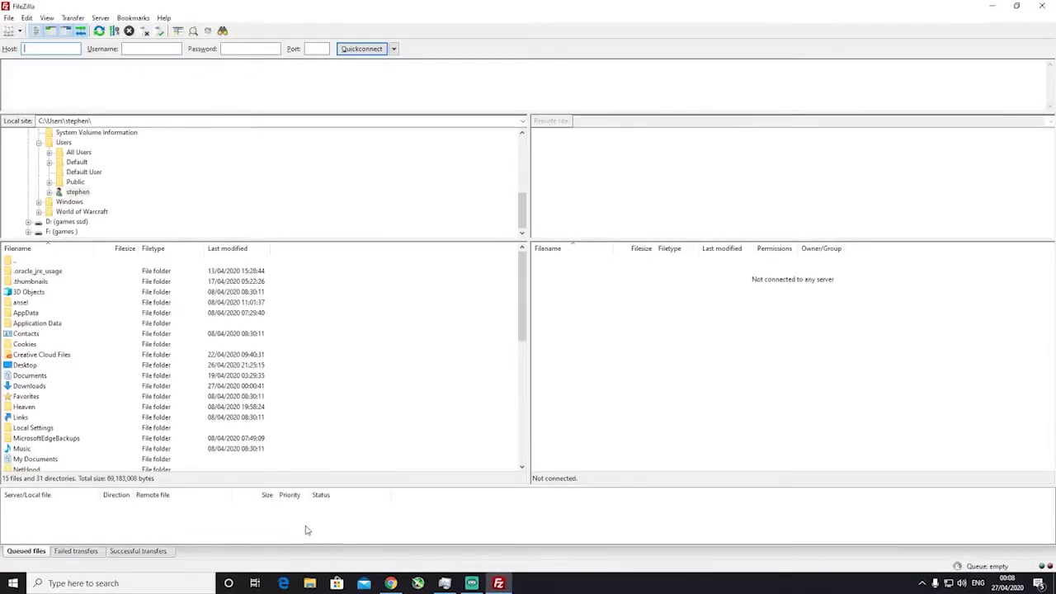
# Quickconnect to host 192.168.1.225 over SFTP with the server's login credentials
pyautogui.click(31, 48)
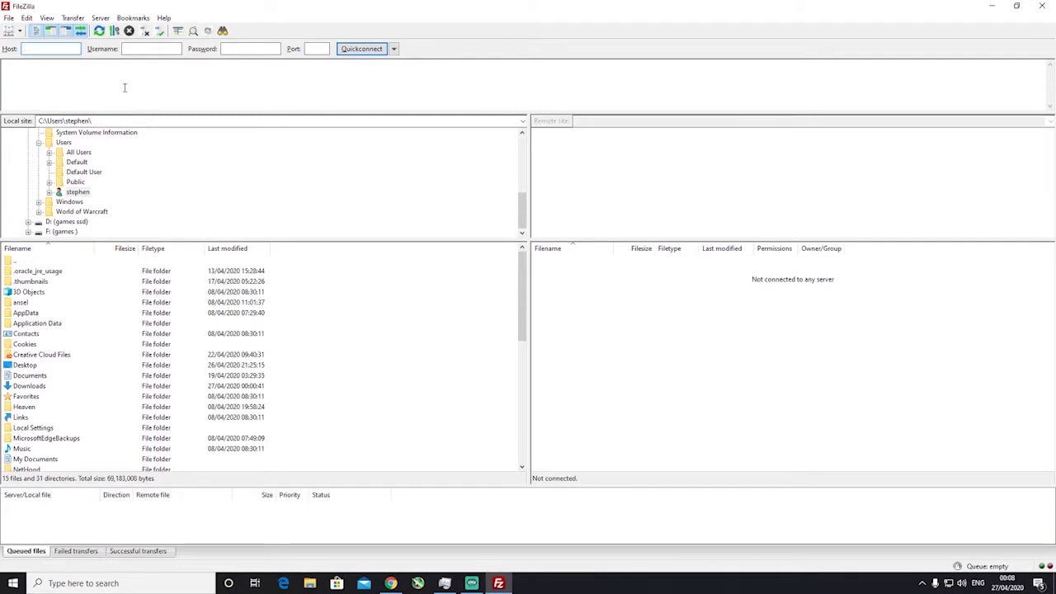
pyautogui.write('192')
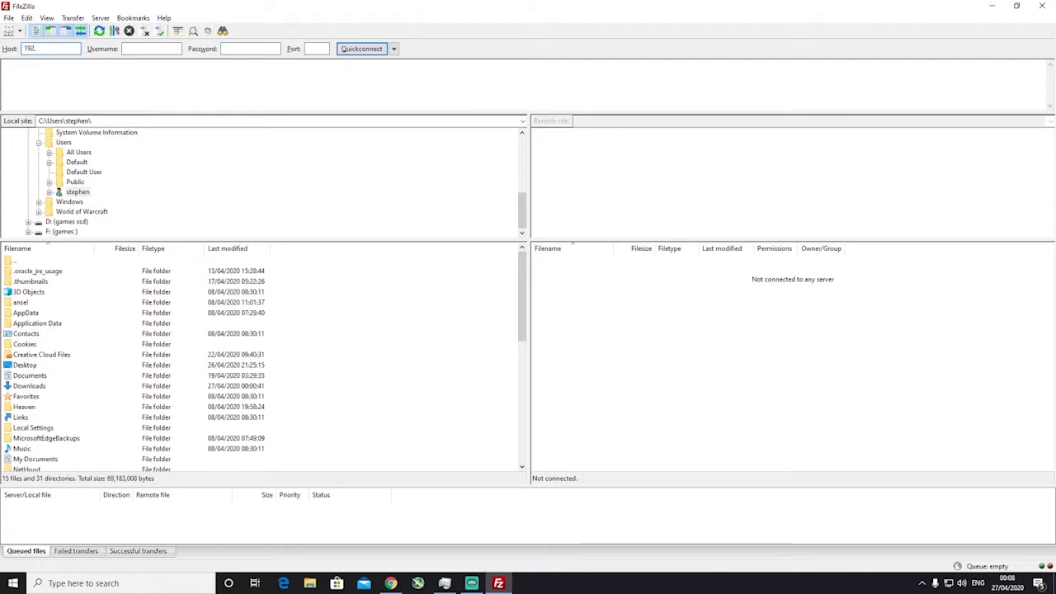
pyautogui.write('.168')
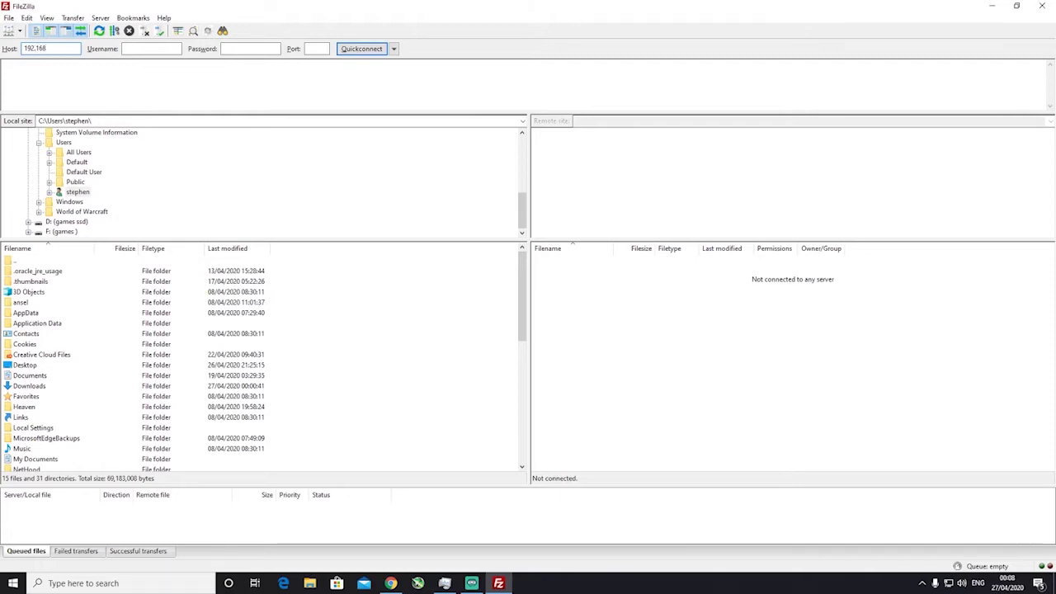
pyautogui.write('.1.')
pyautogui.write('mc')
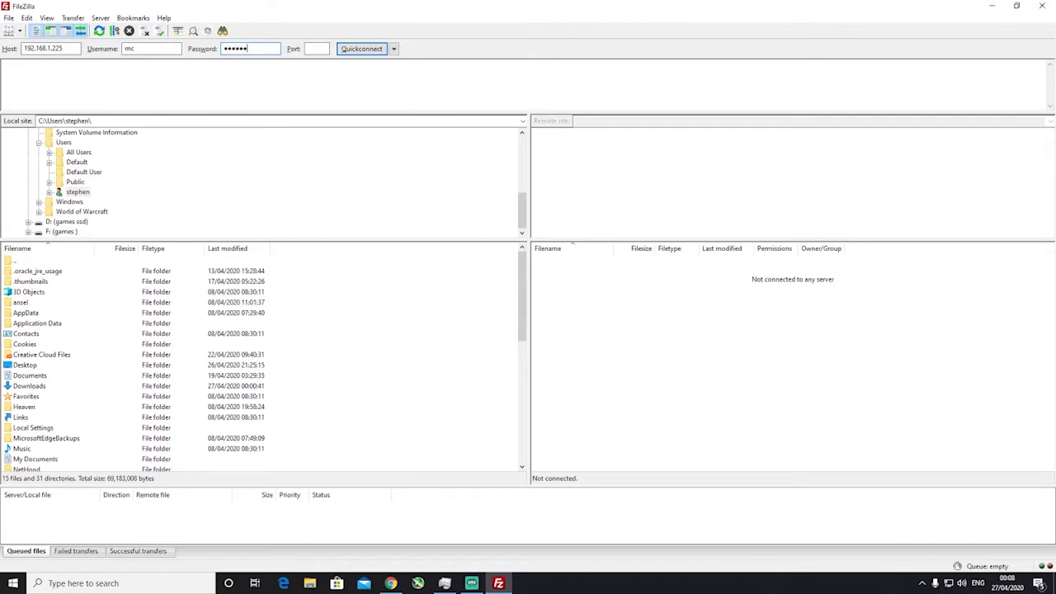
pyautogui.write('****')
pyautogui.click(346, 49)
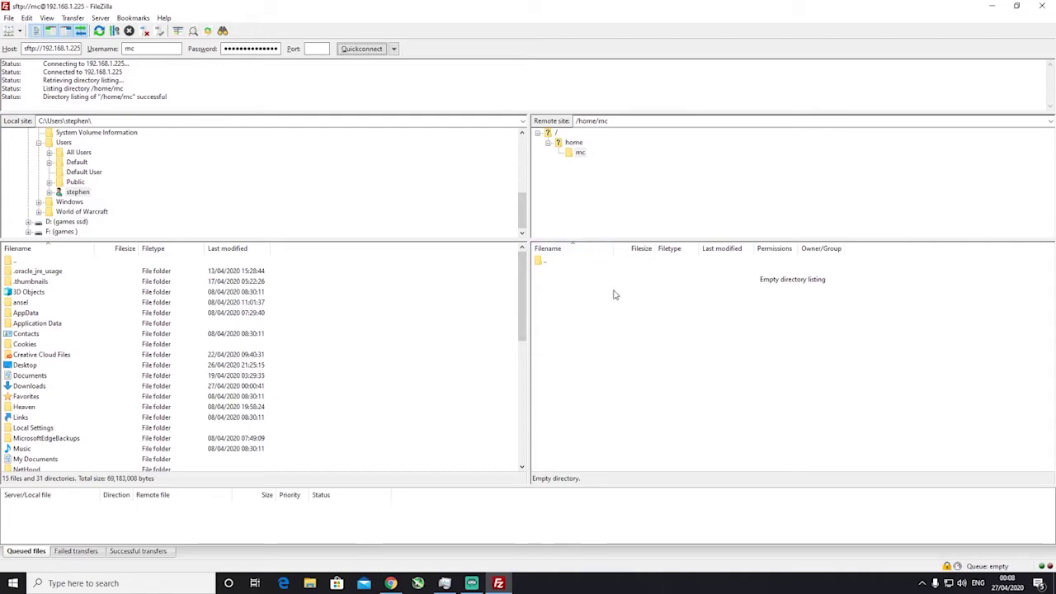
# Browse the remote pane from / through var, games and minecraft into the import folder
pyautogui.click(569, 145)
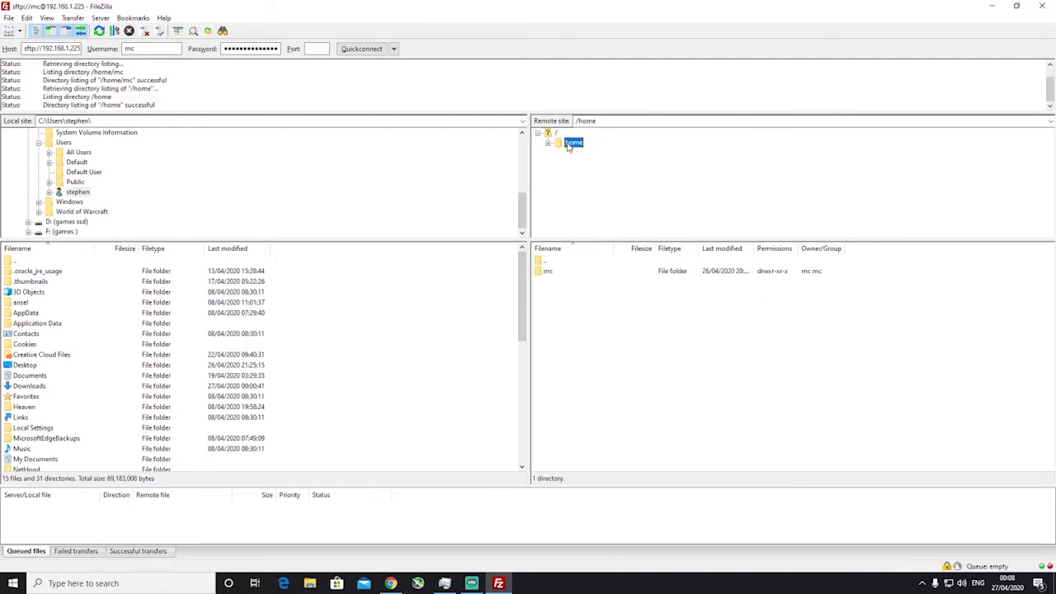
pyautogui.click(555, 133)
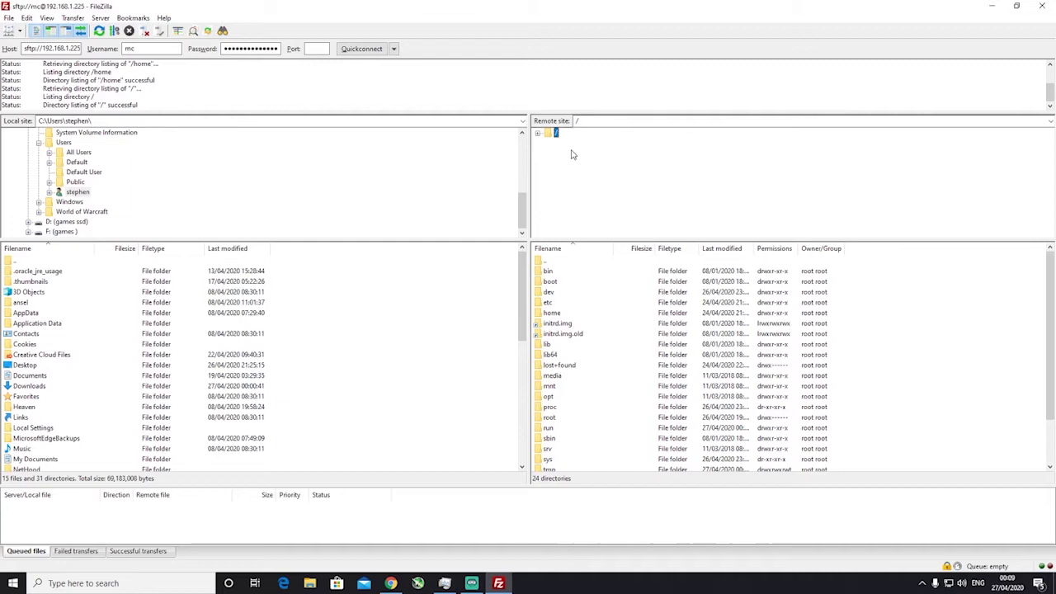
pyautogui.scroll(-2, 582, 354)
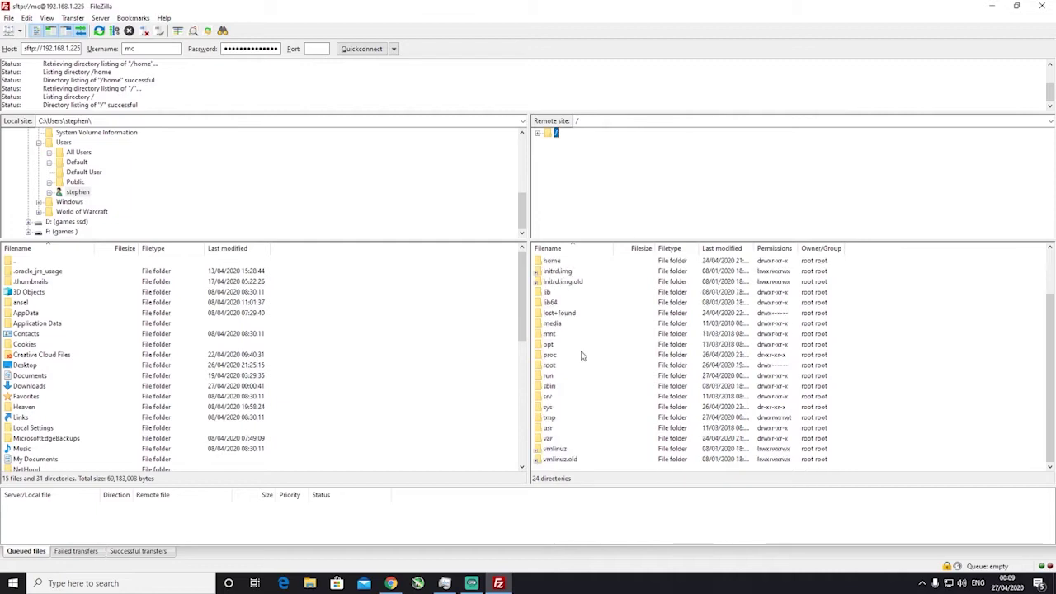
pyautogui.doubleClick(550, 439)
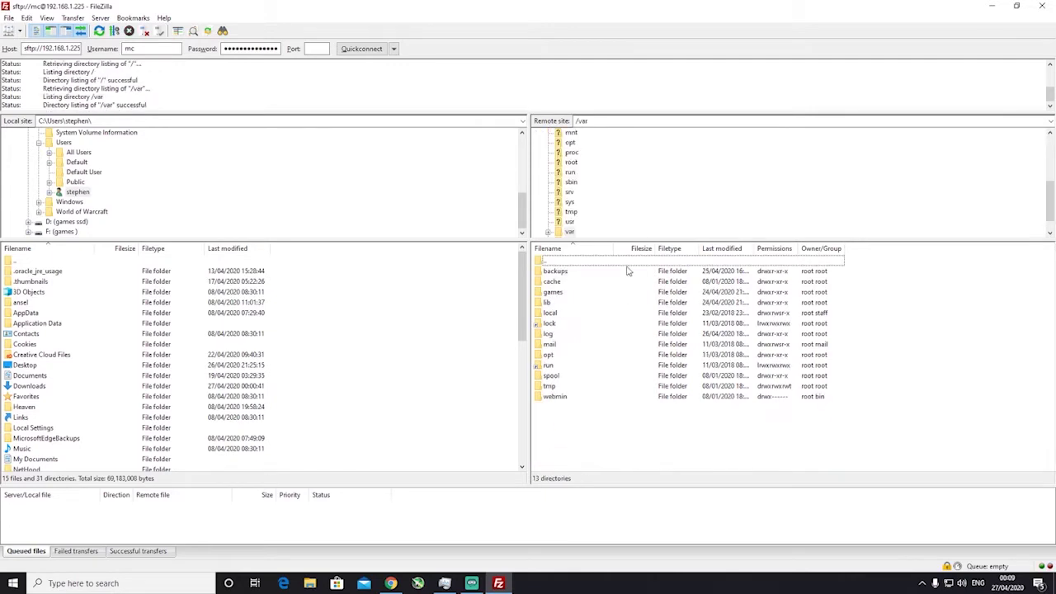
pyautogui.doubleClick(558, 294)
pyautogui.doubleClick(562, 272)
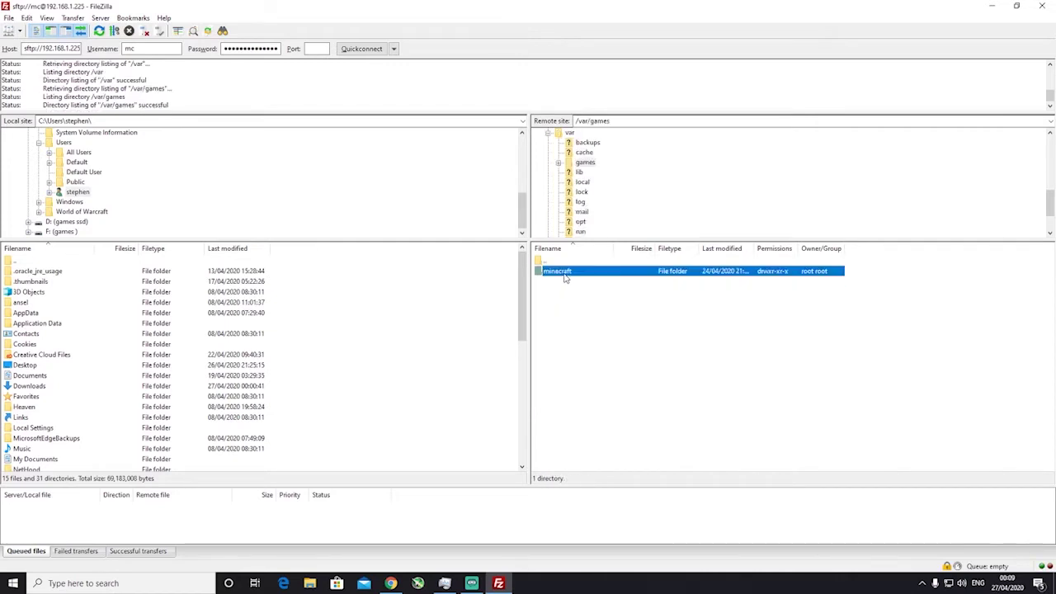
pyautogui.doubleClick(554, 292)
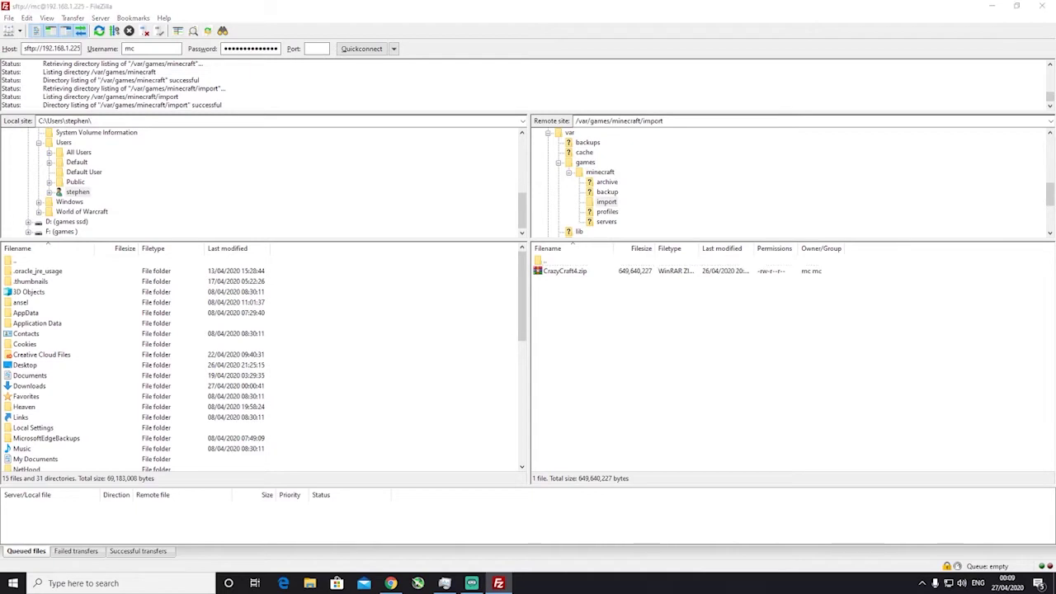
# Drag SkyFactory_4_Server_4.1.0.zip from Downloads into FileZilla's remote import folder to upload it
pyautogui.press('super+e')
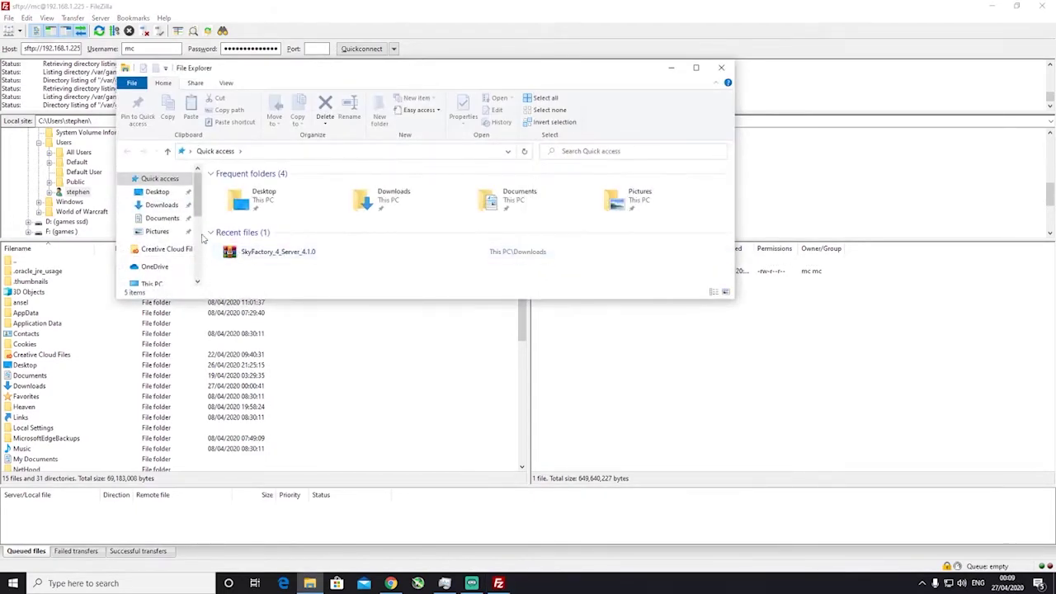
pyautogui.click(161, 205)
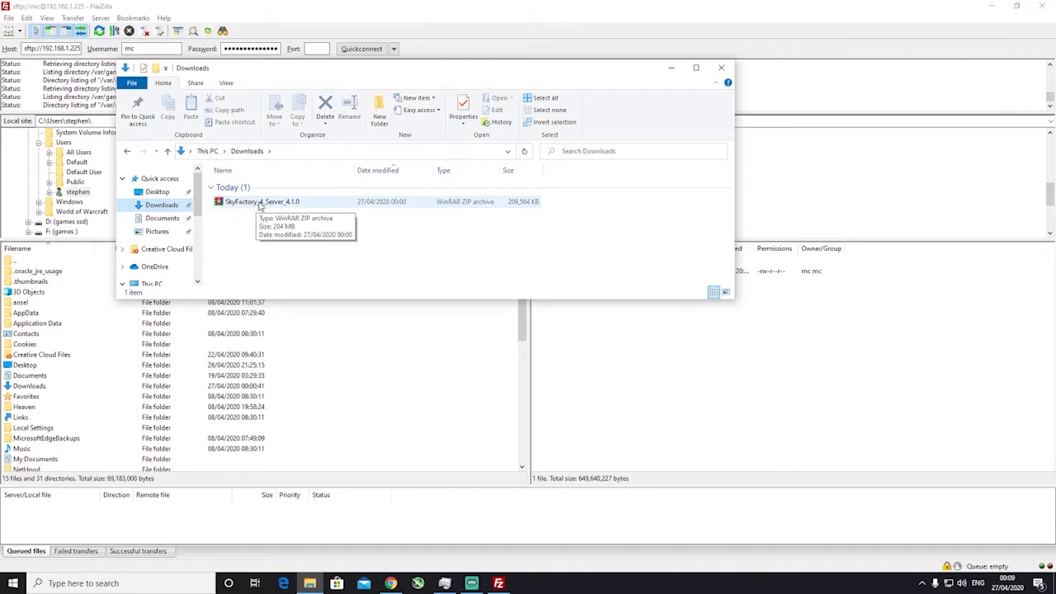
pyautogui.moveTo(260, 205); pyautogui.dragTo(715, 418)
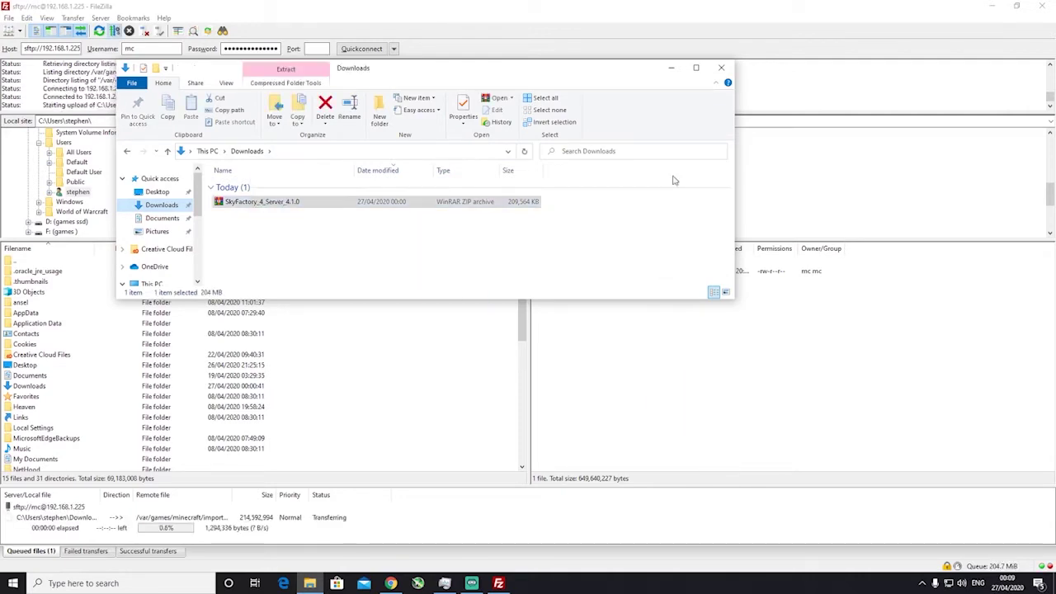
pyautogui.click(672, 68)
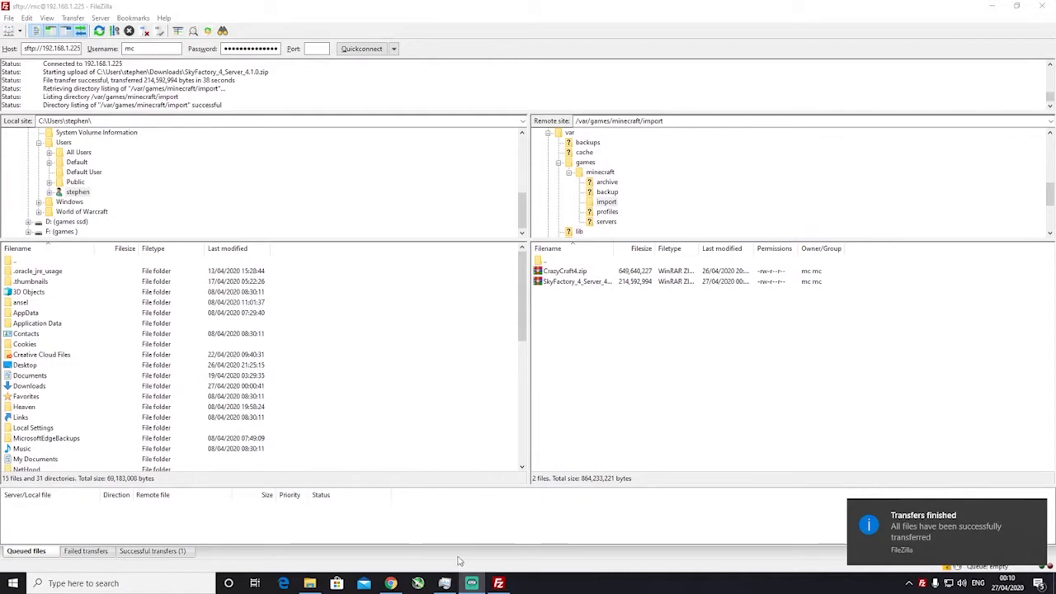
# Create a server named 'sky' from the SkyFactory archive and open its status page
pyautogui.click(395, 581)
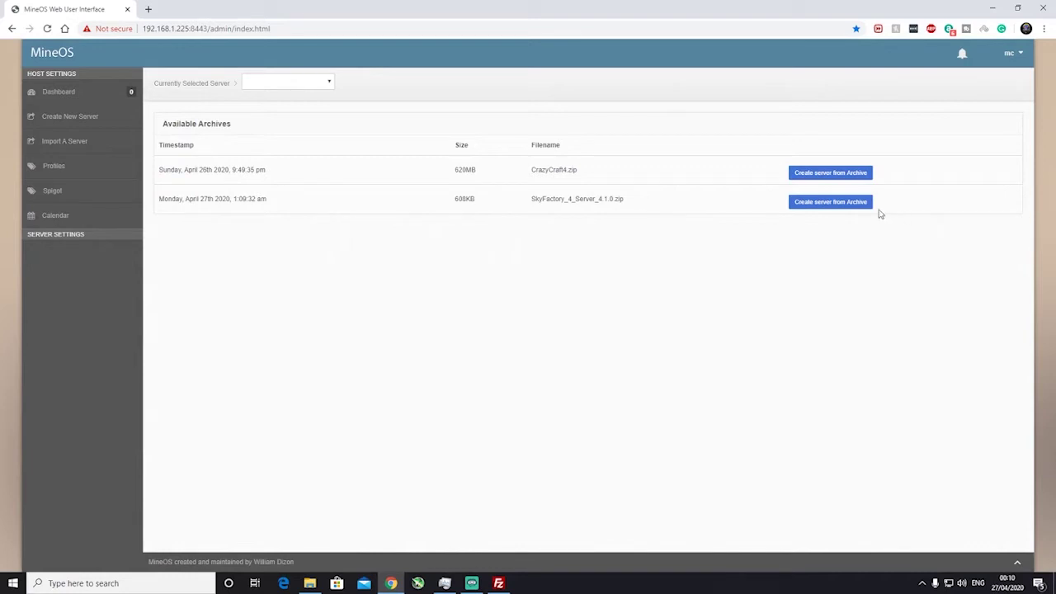
pyautogui.click(851, 205)
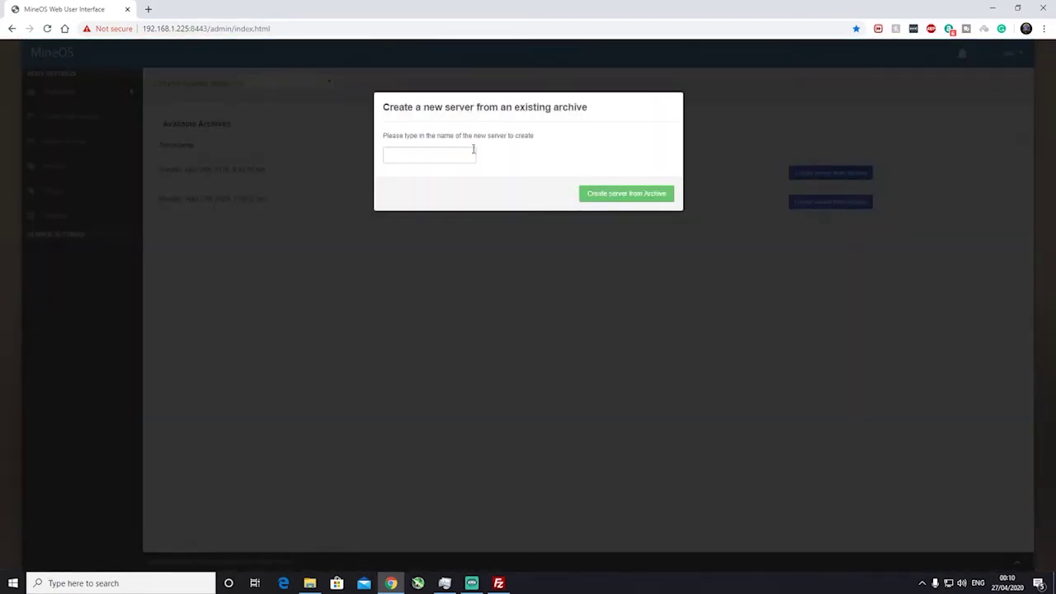
pyautogui.click(443, 156)
pyautogui.click(615, 199)
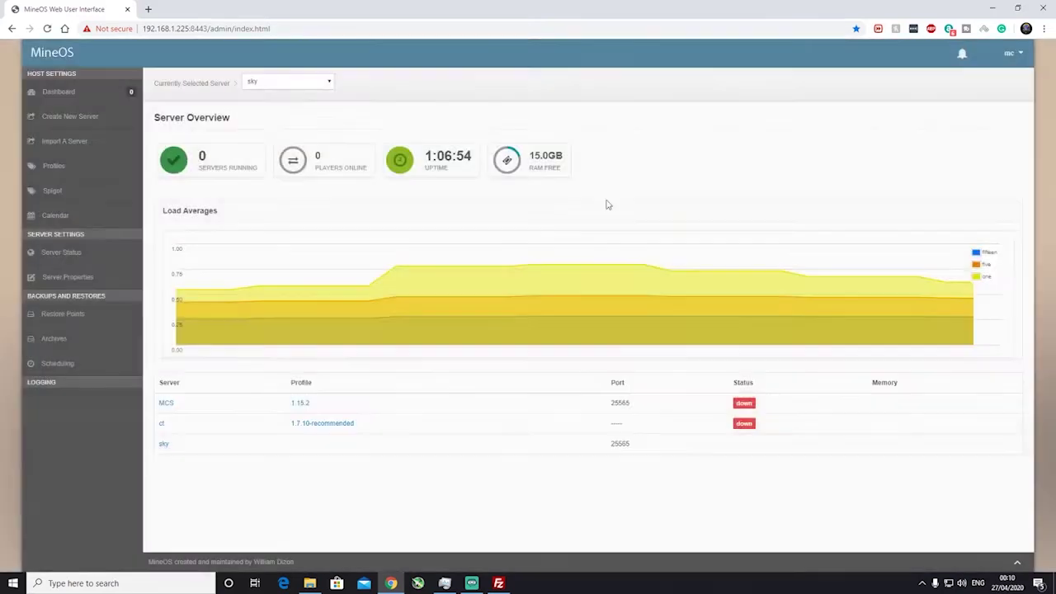
pyautogui.click(164, 445)
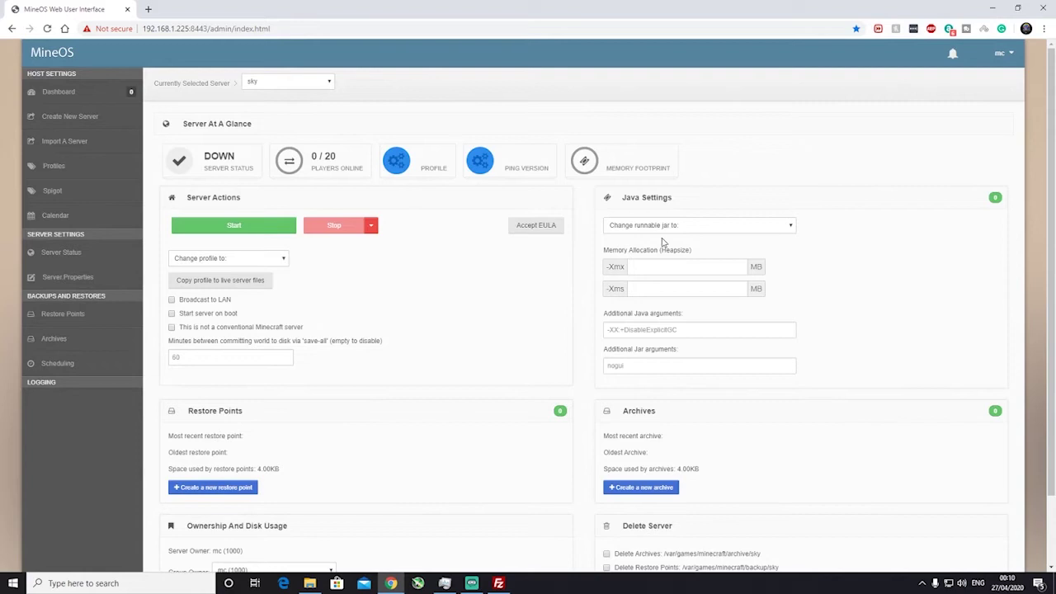
# Filter the Profiles list by ID to show only Forge server jars
pyautogui.click(39, 173)
pyautogui.click(223, 172)
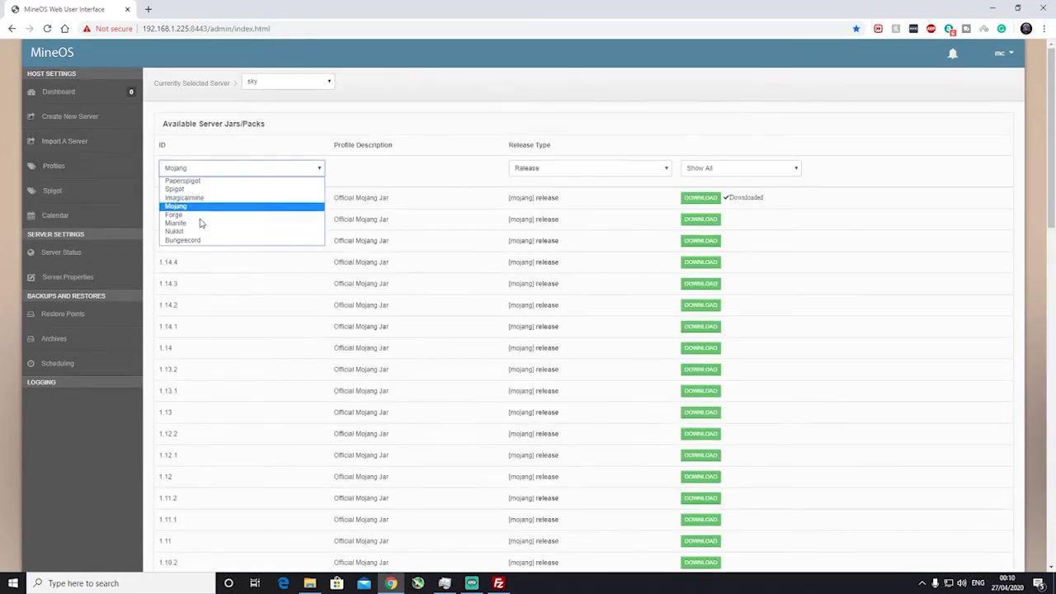
pyautogui.click(198, 216)
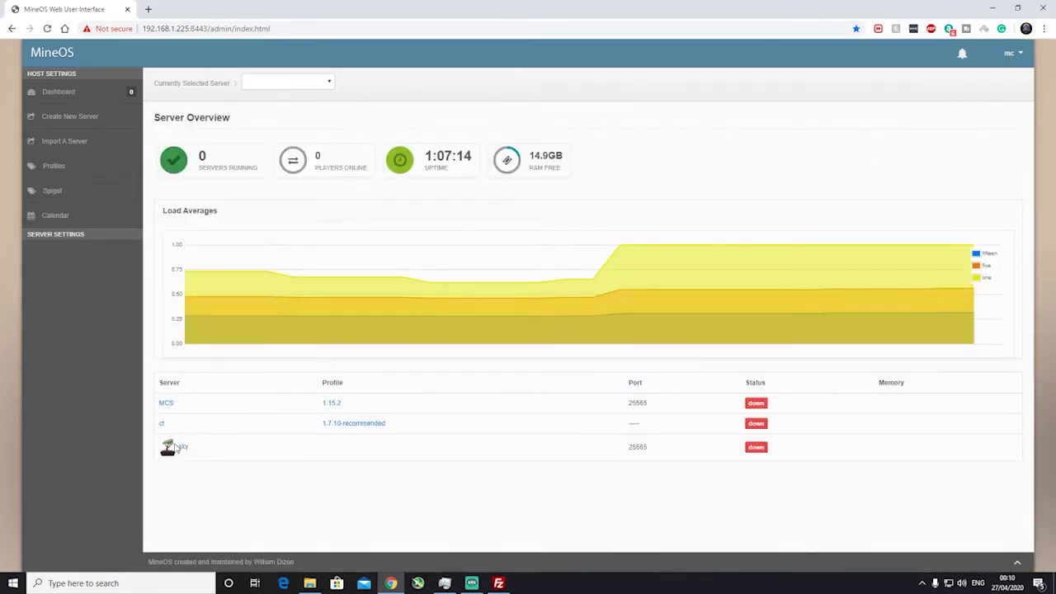
# Give sky the forge-1.12.2-14.23.5.2838-installer.jar, the 1.12.2-recommended profile, and 1600 MB maximum memory
pyautogui.click(179, 446)
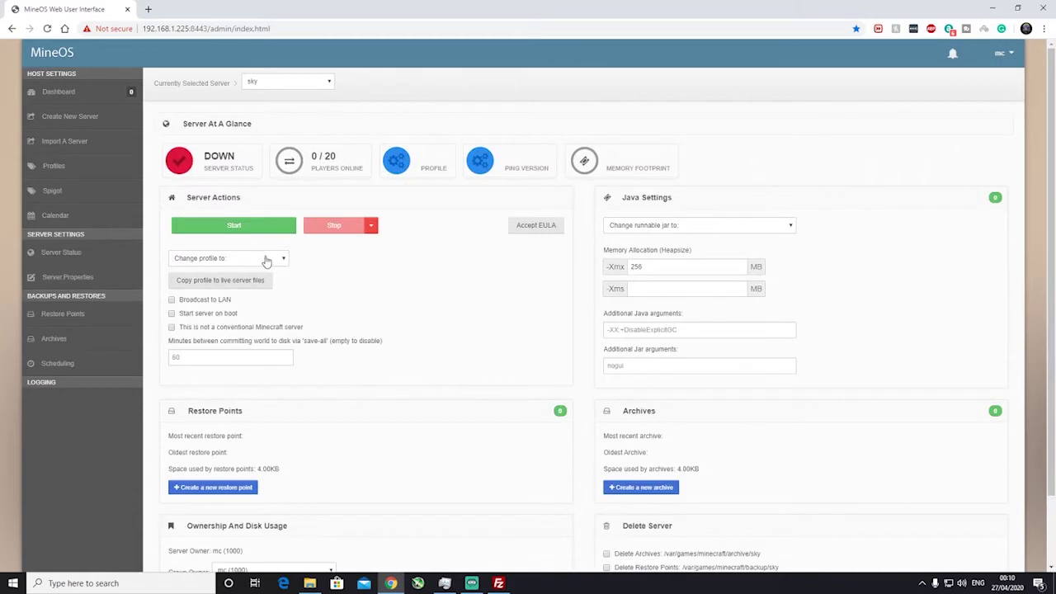
pyautogui.click(675, 225)
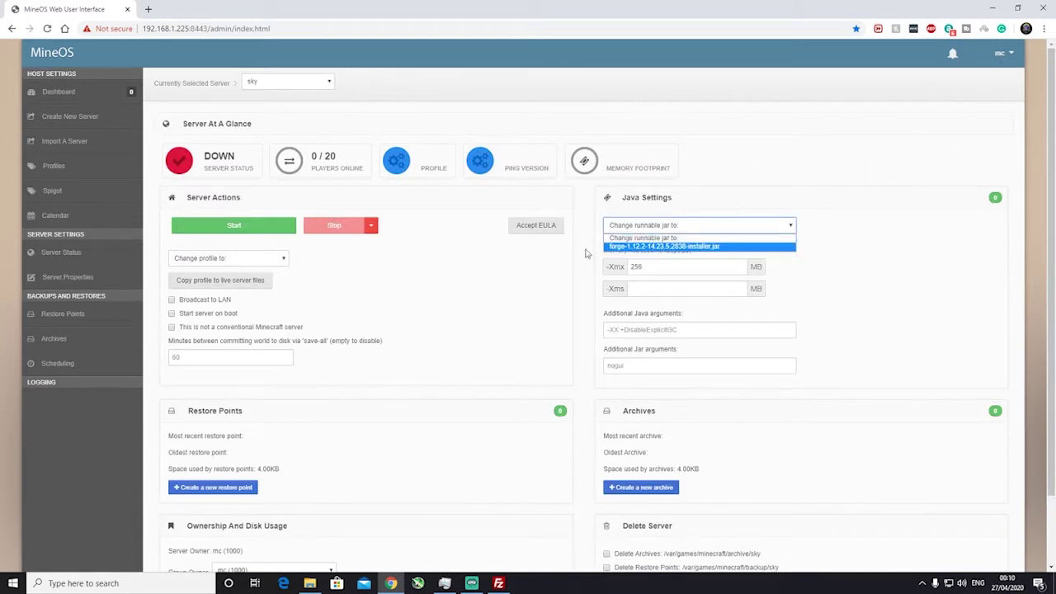
pyautogui.click(642, 247)
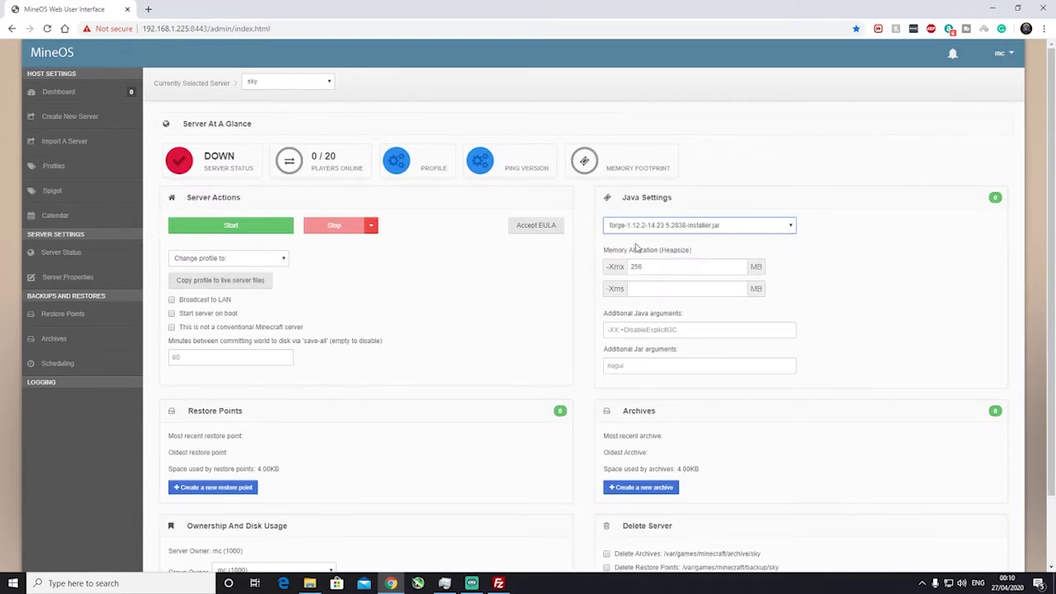
pyautogui.click(264, 258)
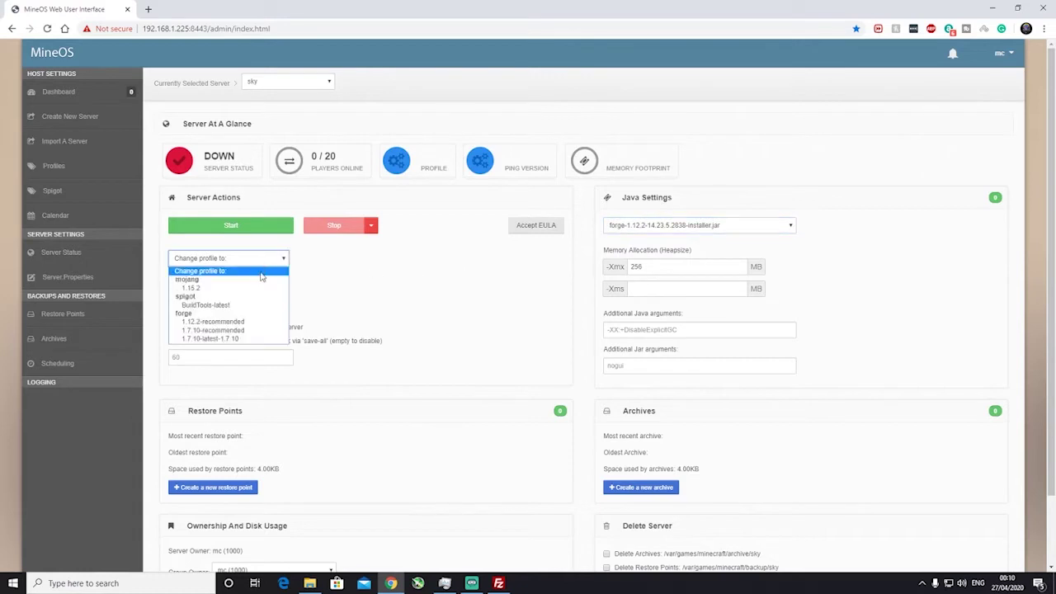
pyautogui.click(227, 324)
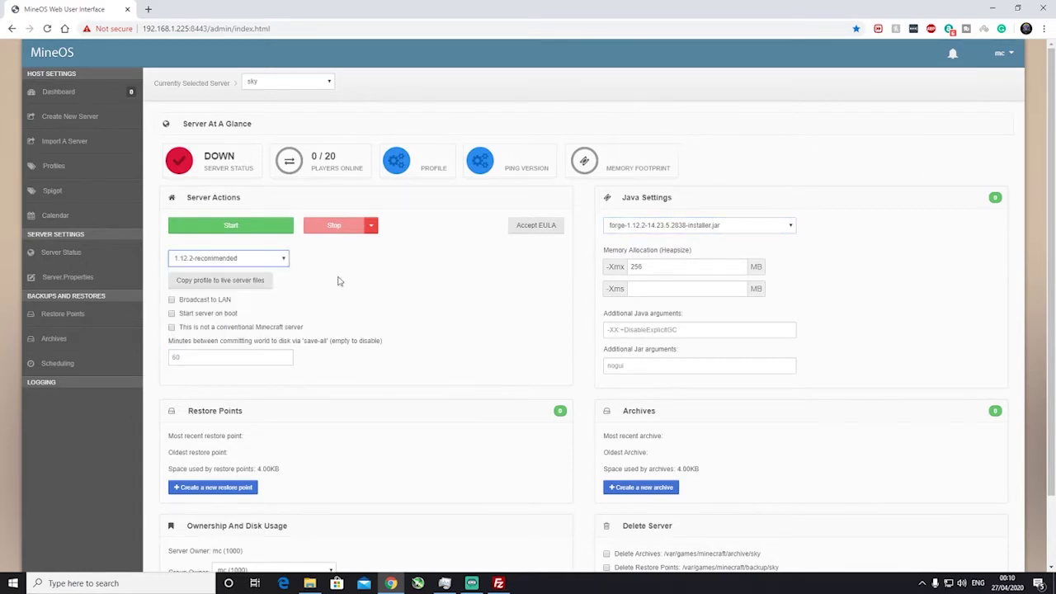
pyautogui.click(619, 229)
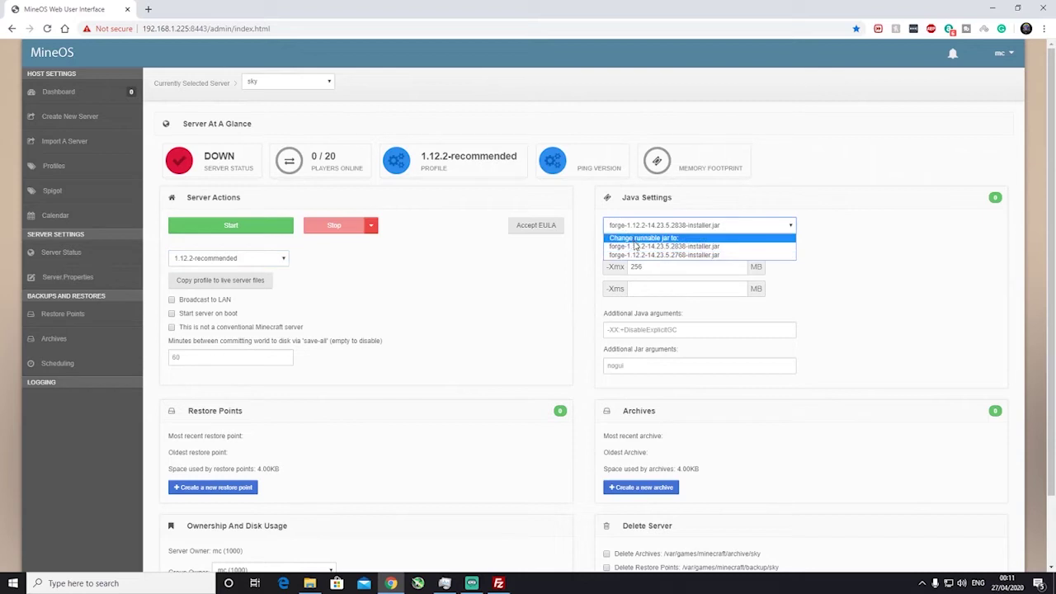
pyautogui.click(710, 248)
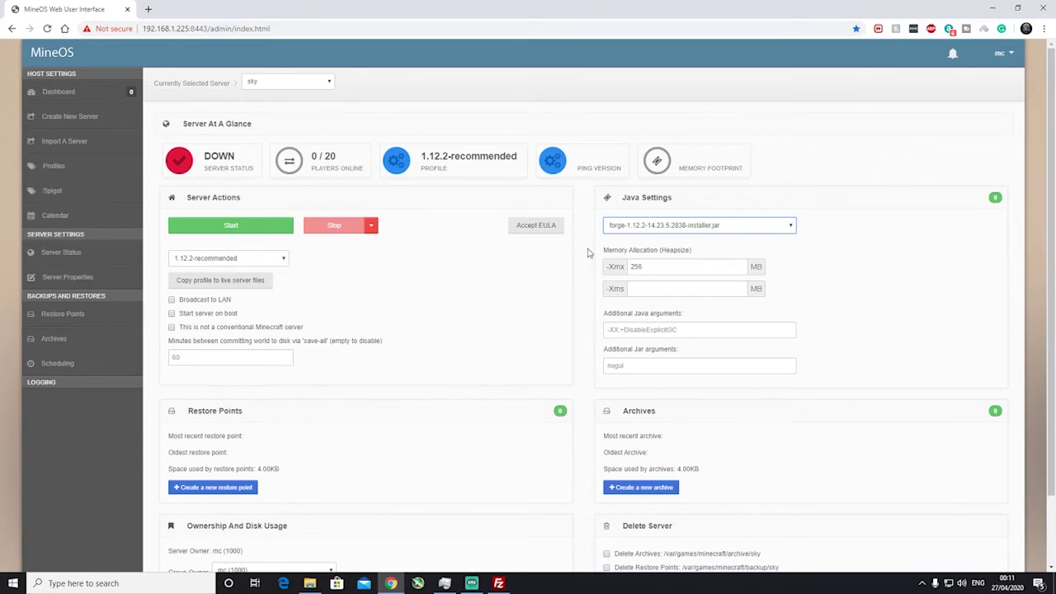
pyautogui.click(660, 264)
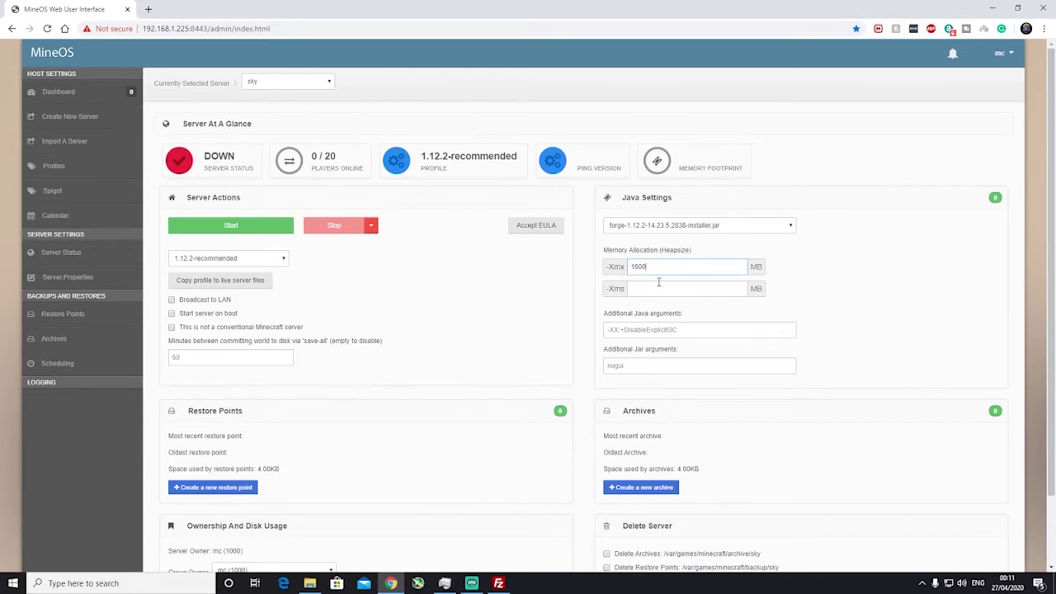
# Set sky's minimum memory to 1600 MB and start the server
pyautogui.click(659, 285)
pyautogui.click(264, 231)
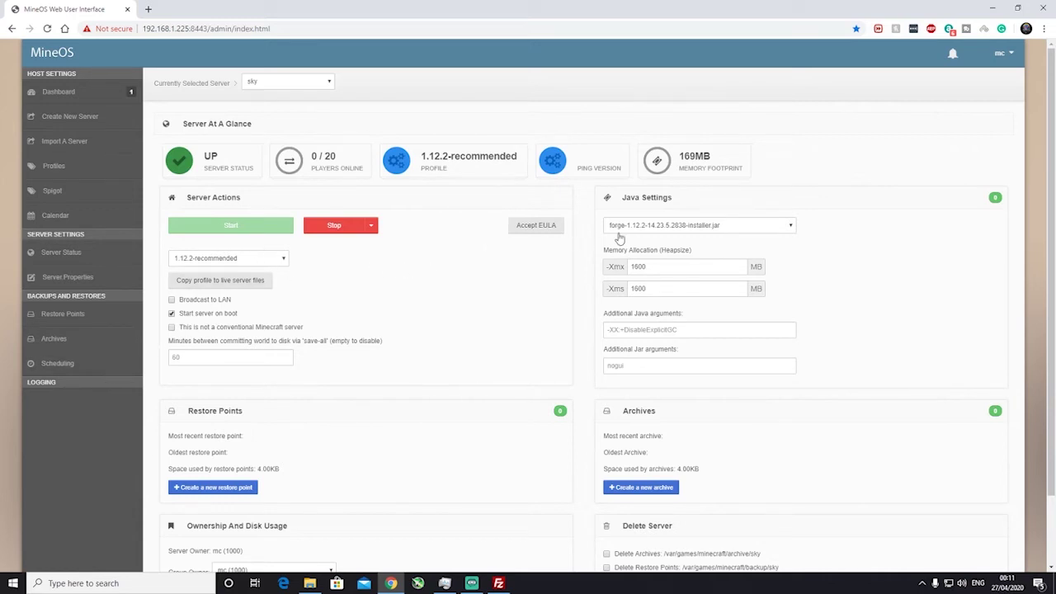
# On sky's page, disable start on boot and enable Broadcast to LAN, then switch to Minecraft
pyautogui.click(57, 92)
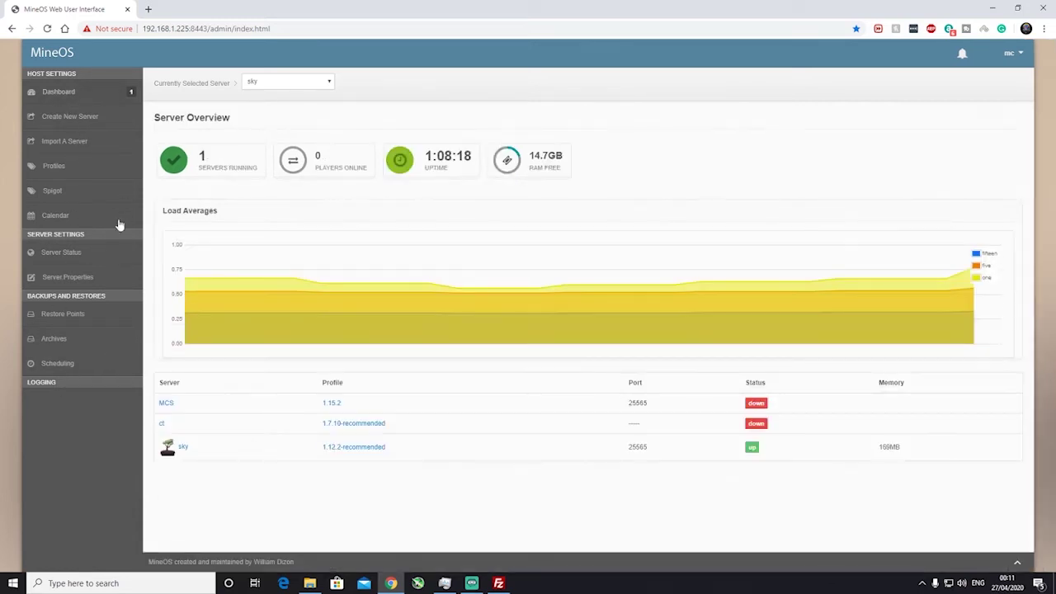
pyautogui.click(180, 449)
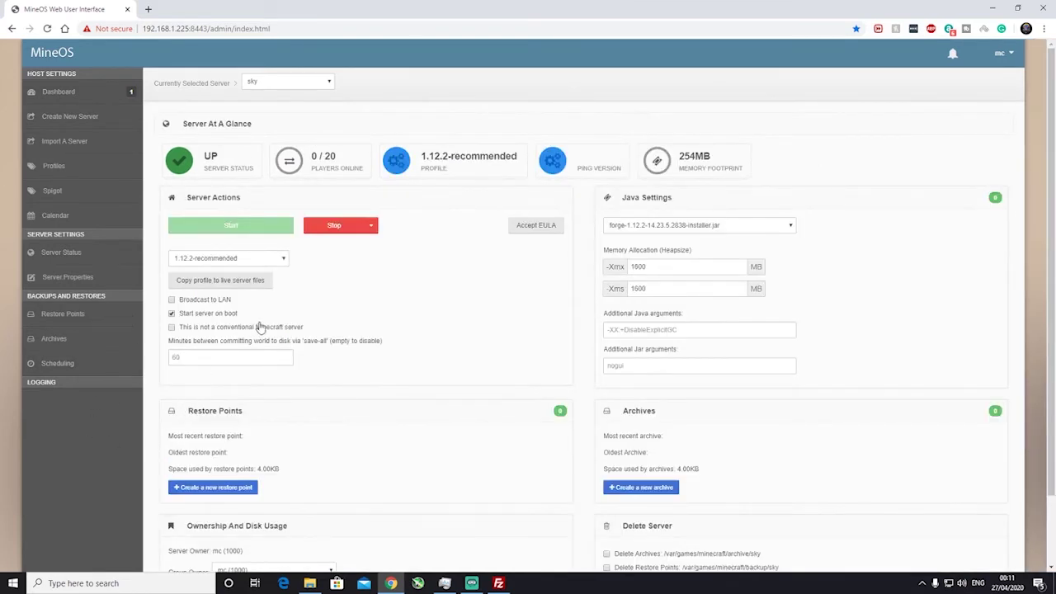
pyautogui.click(207, 315)
pyautogui.click(172, 301)
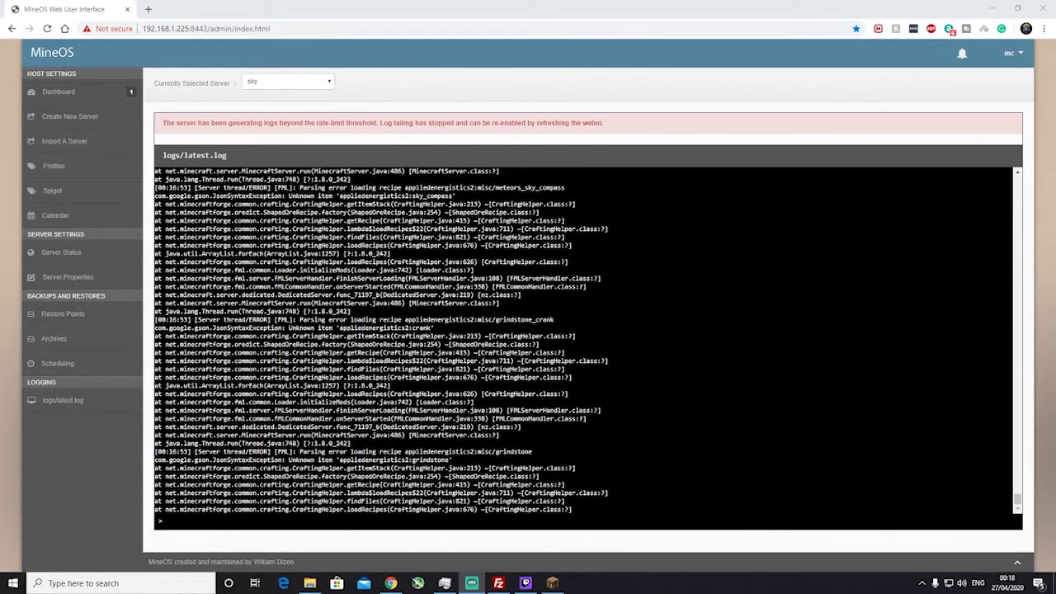
pyautogui.click(552, 583)
# Add a multiplayer server at 192.168.1.225 and select its SkyFactory 4 entry showing 0/20 players
pyautogui.click(770, 90)
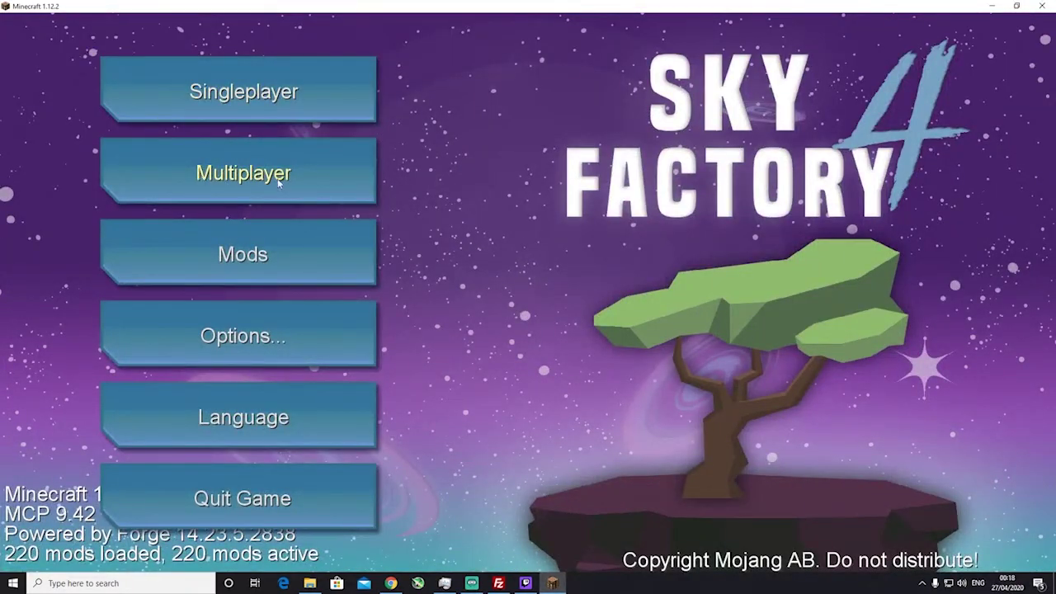
pyautogui.click(278, 183)
pyautogui.click(754, 478)
pyautogui.click(435, 274)
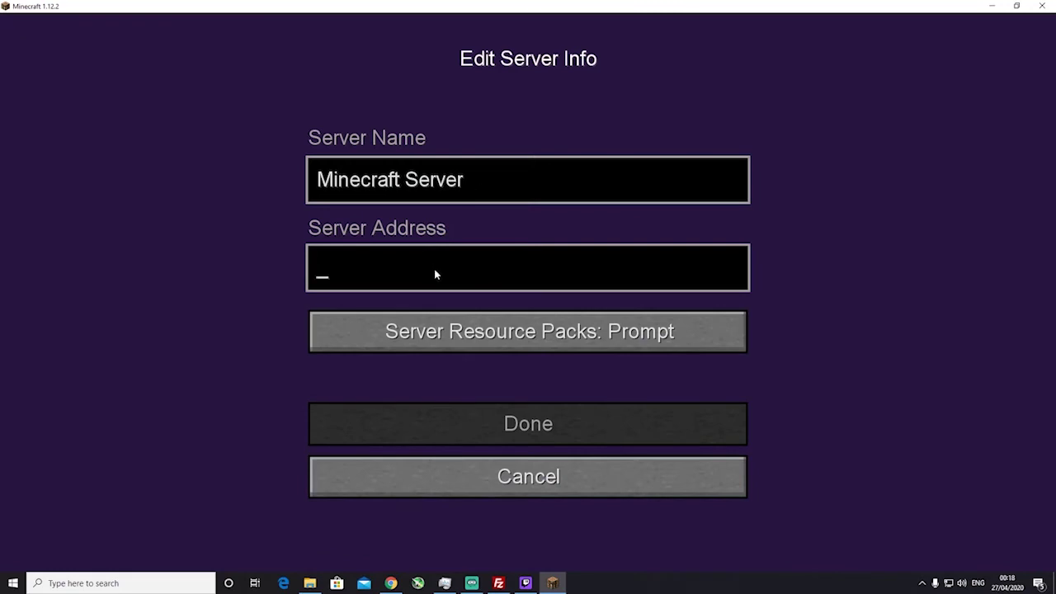
pyautogui.write('1')
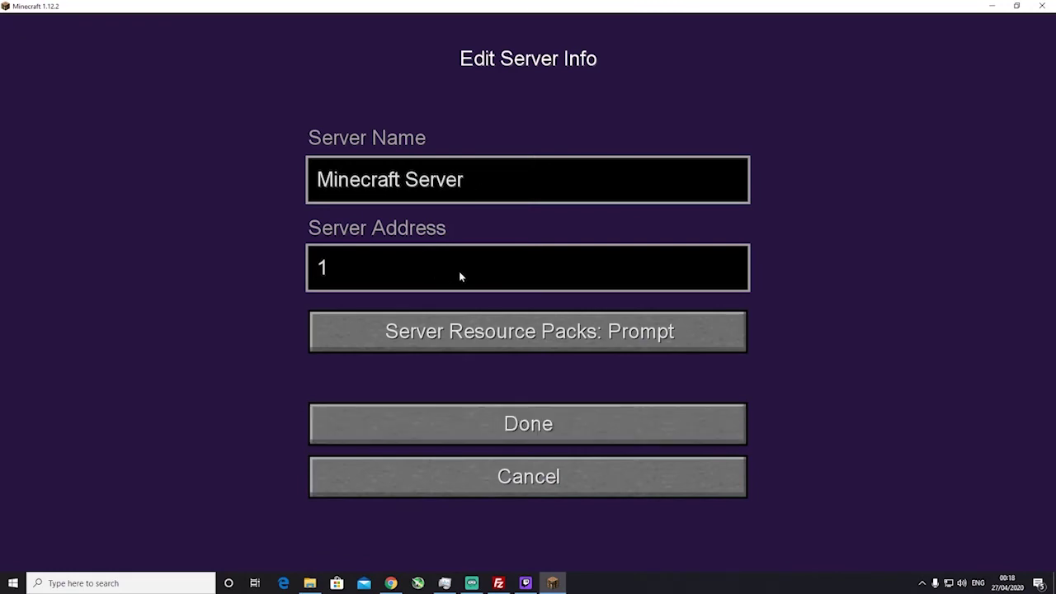
pyautogui.write('92.168.1.')
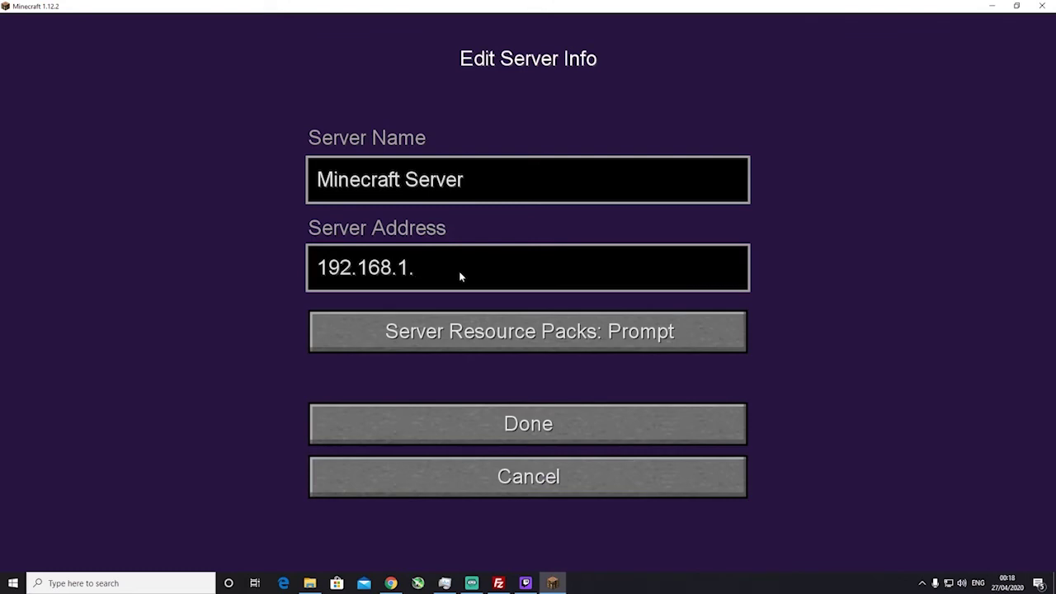
pyautogui.write('225')
pyautogui.press('Return')
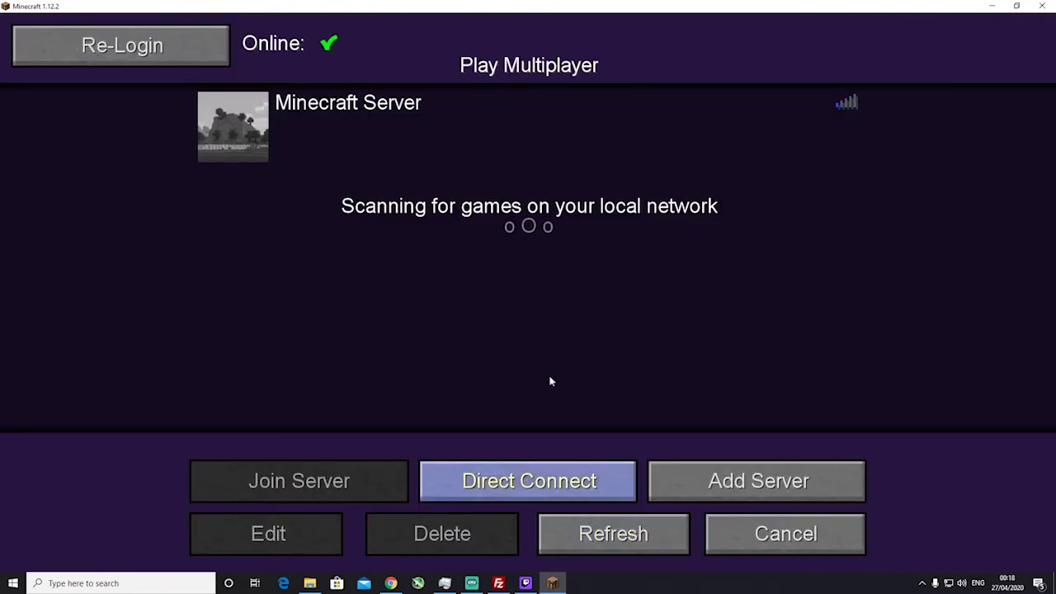
pyautogui.click(334, 137)
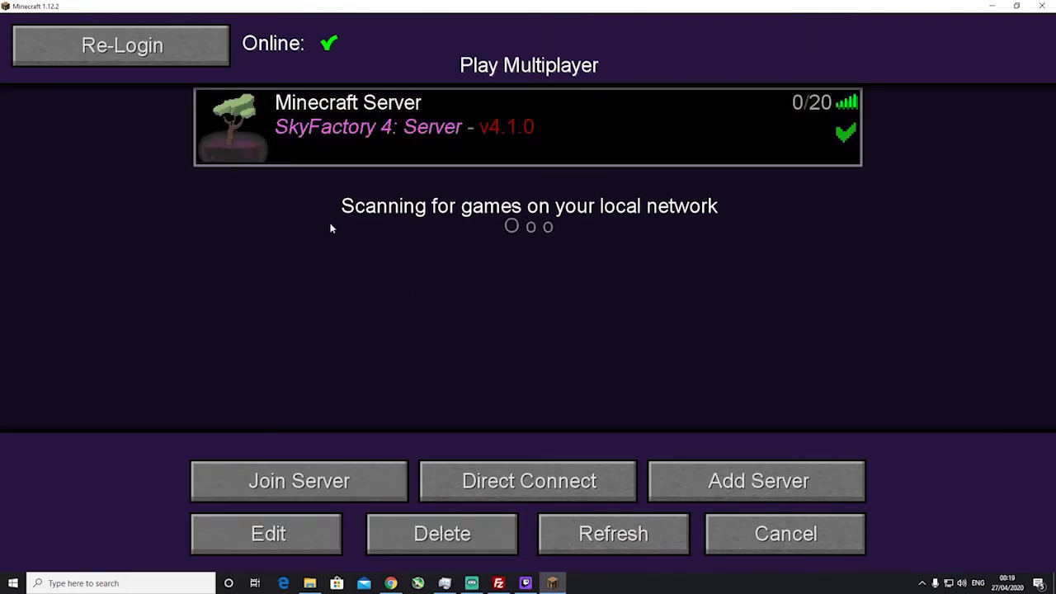
# Join the SkyFactory 4 server and briefly check the F3 debug overlay
pyautogui.click(334, 481)
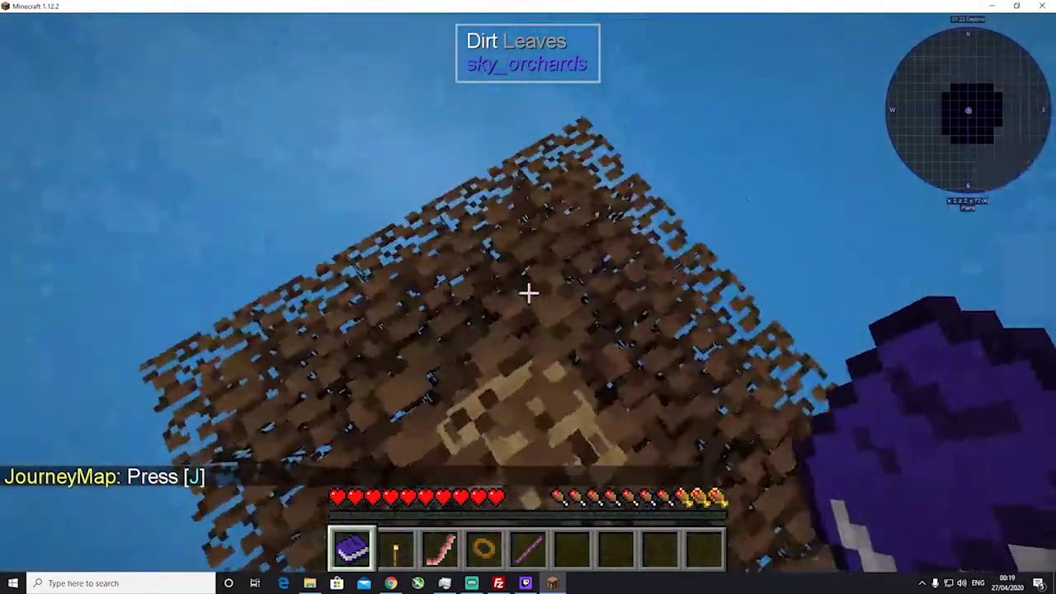
pyautogui.press('F3')
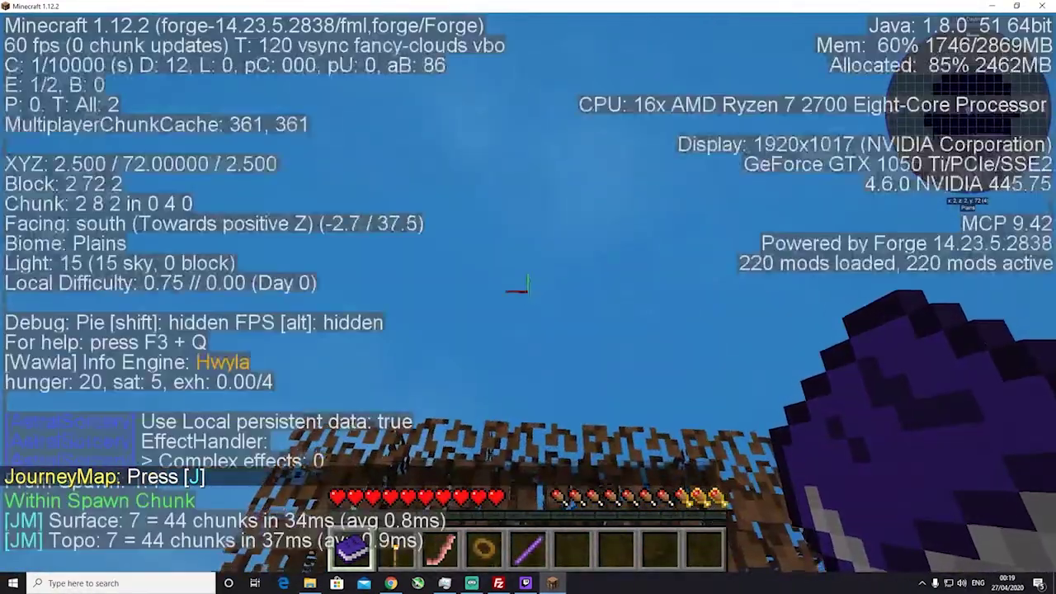
pyautogui.press('F3')
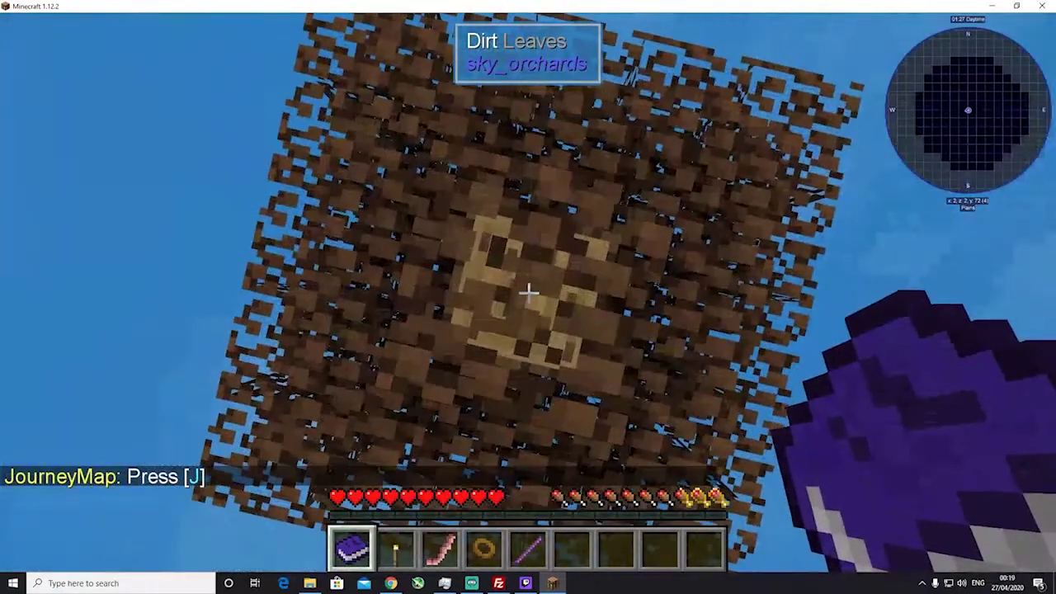
# Break the Dirt Leaves and Dirt Log blocks of the starting tree
pyautogui.click(528, 293)
pyautogui.moveTo(528, 293); pyautogui.dragTo(528, 293)
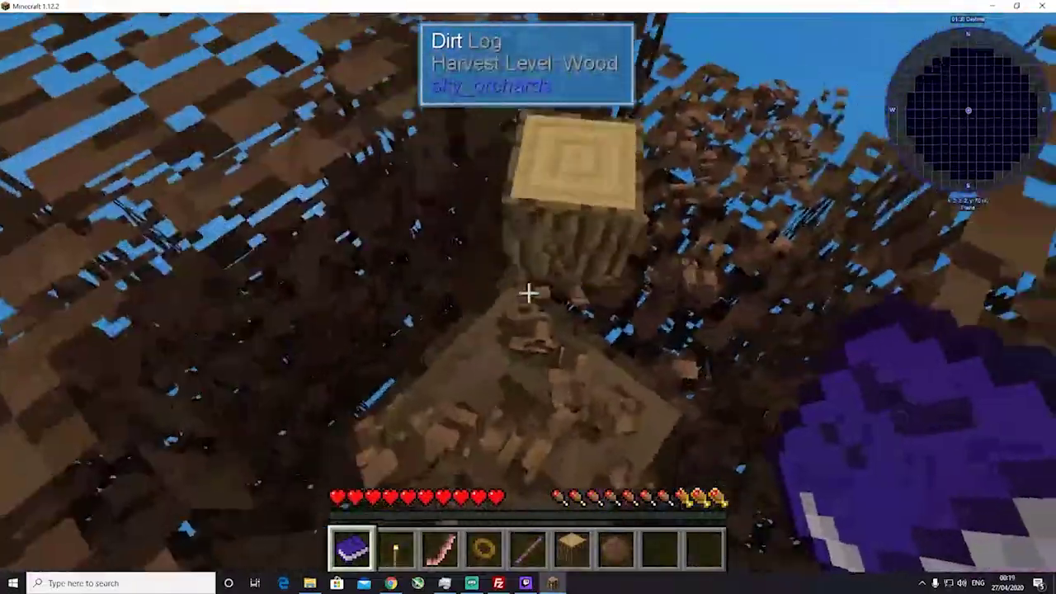
pyautogui.moveTo(528, 293); pyautogui.dragTo(528, 293)
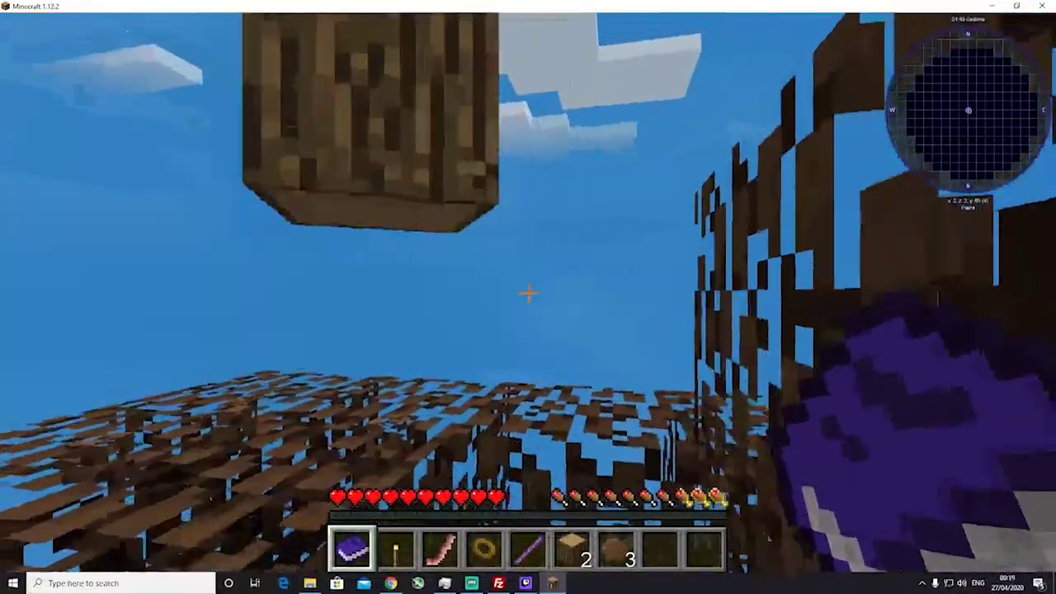
pyautogui.press('Escape')
# Disconnect from the SkyFactory 4 server via the pause menu
pyautogui.click(528, 402)
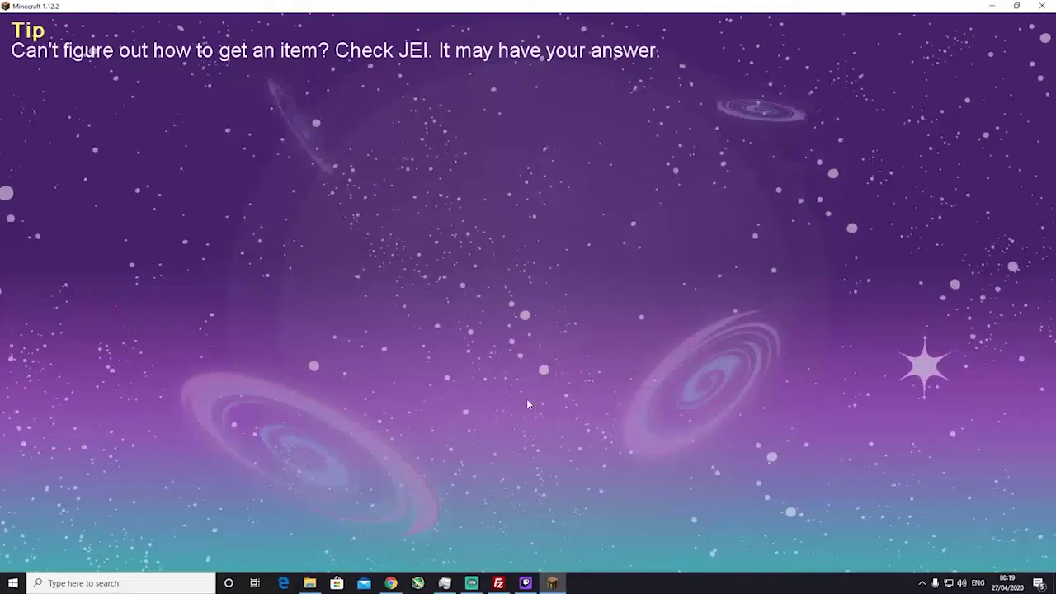